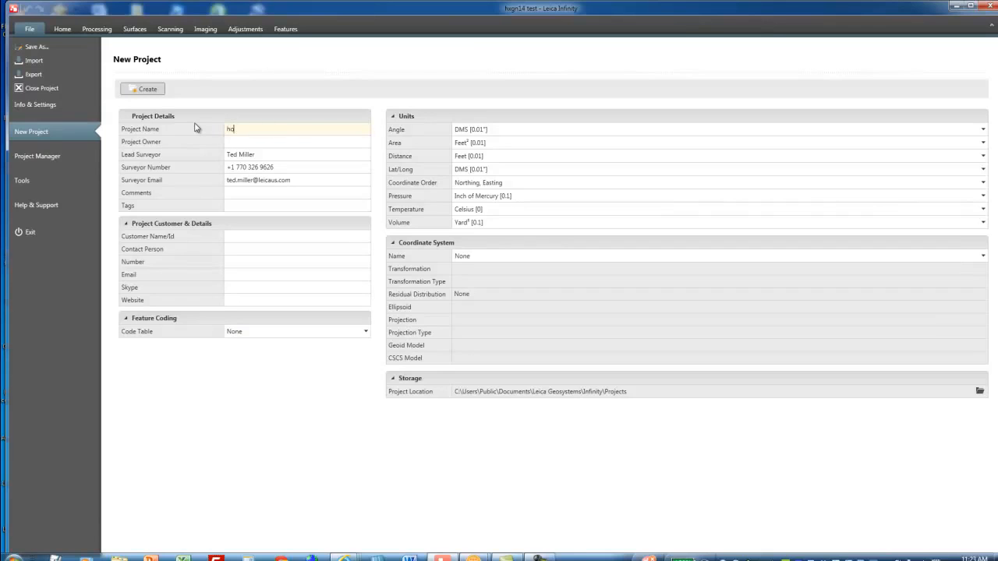
- Create a new project named "holder dirt pile2" with the existing unit settings
type("lder dirt pile2")
left_click(154, 89)
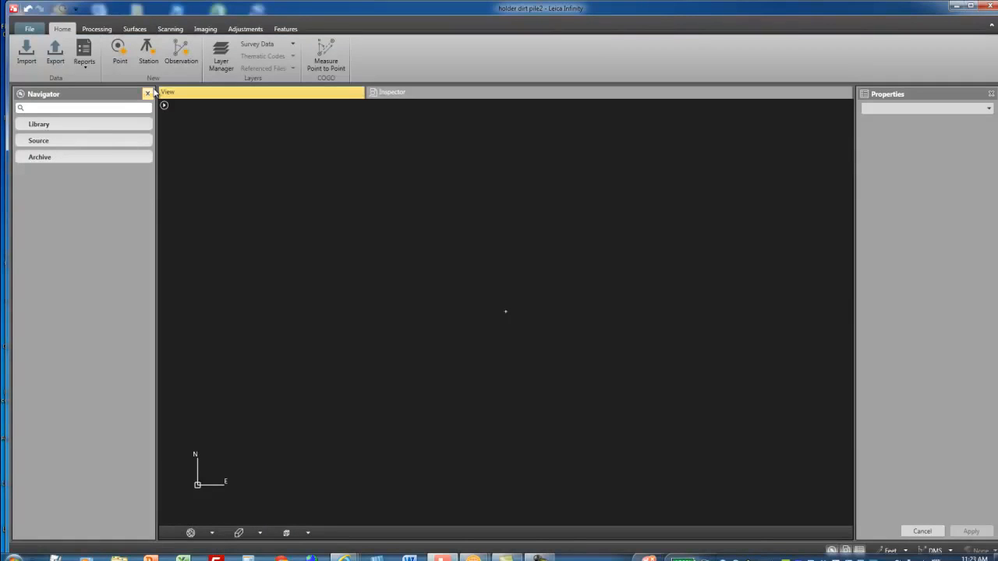
- Import the LandXML file pile.xml from the recent Data folder into the project
left_click(24, 58)
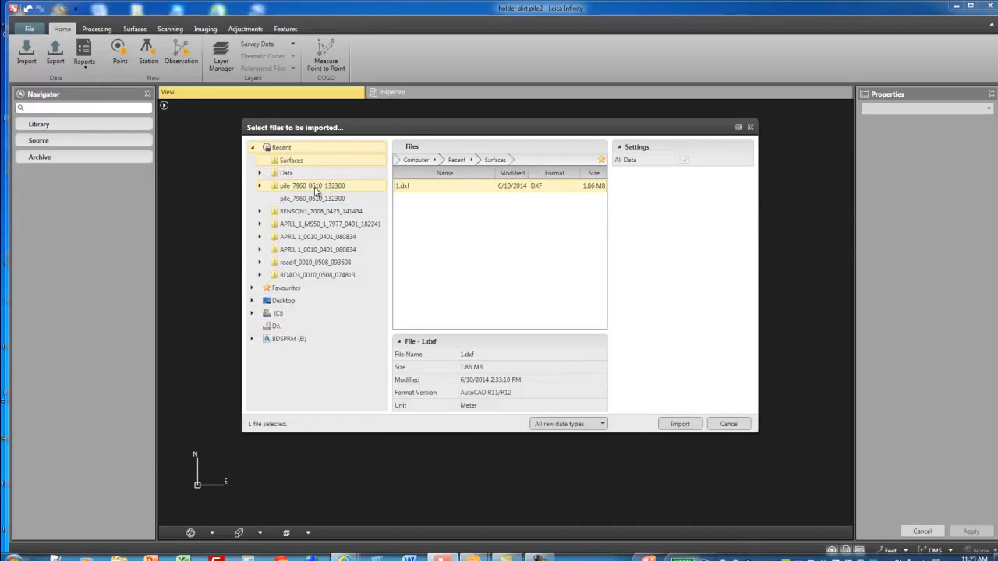
left_click(315, 188)
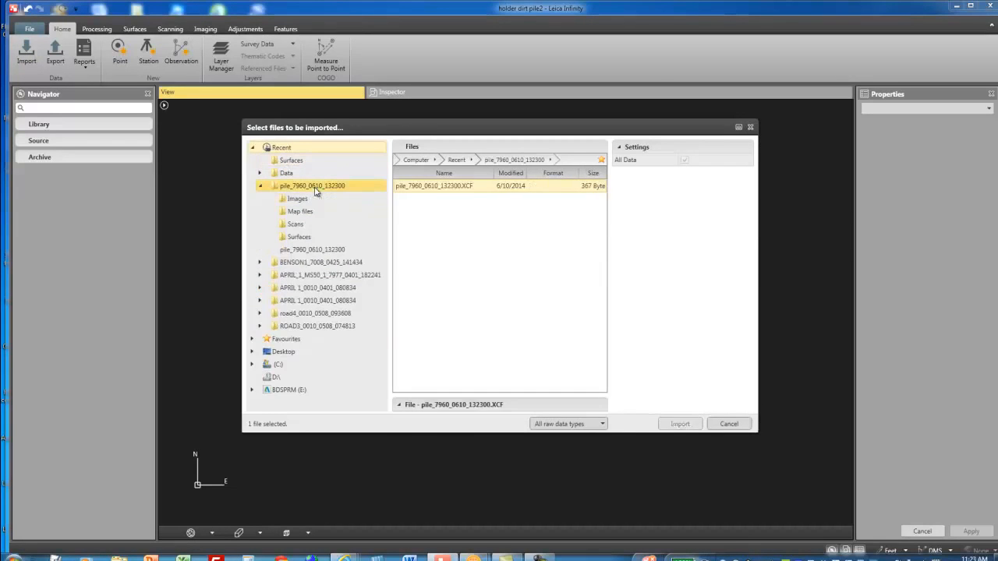
left_click(594, 425)
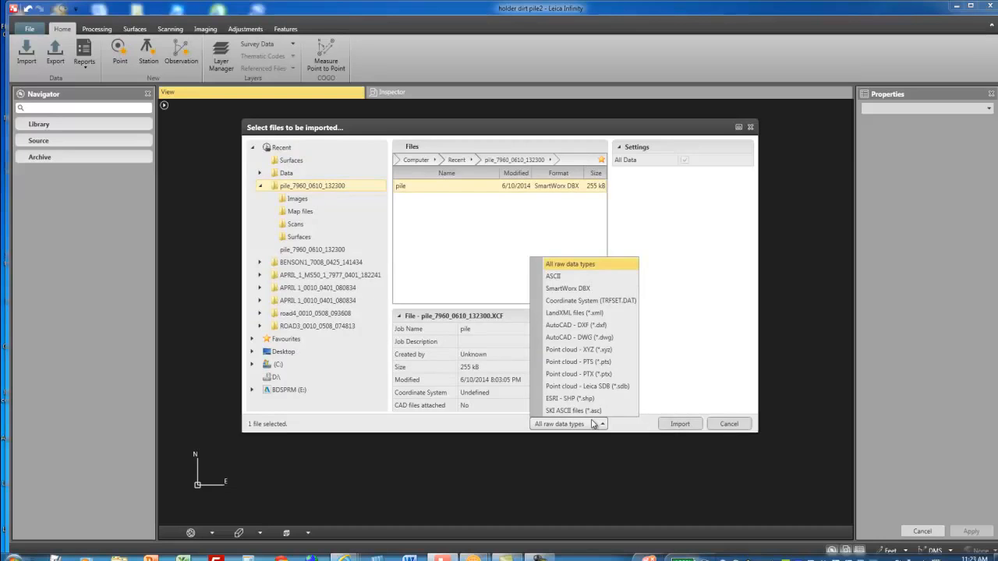
left_click(580, 317)
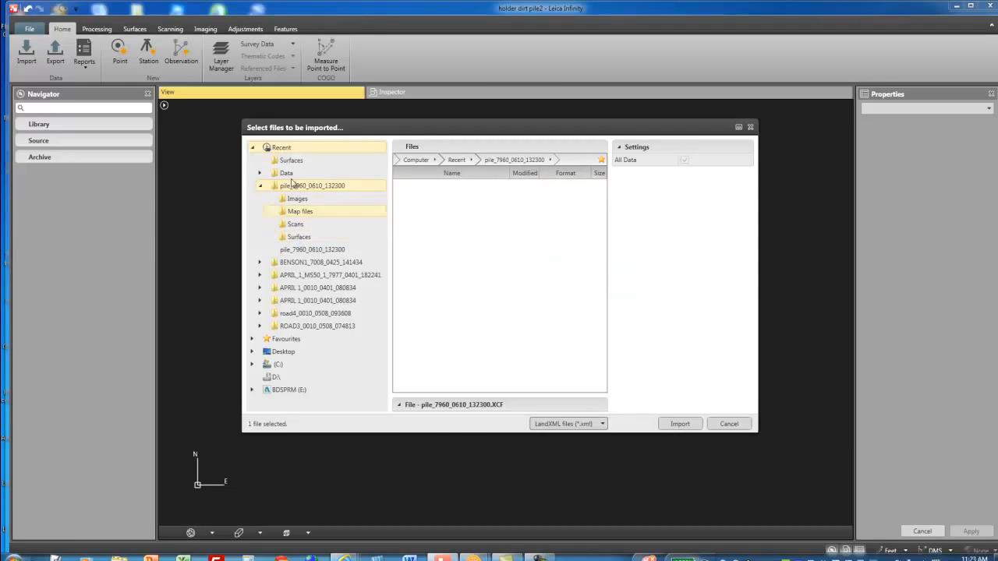
left_click(287, 173)
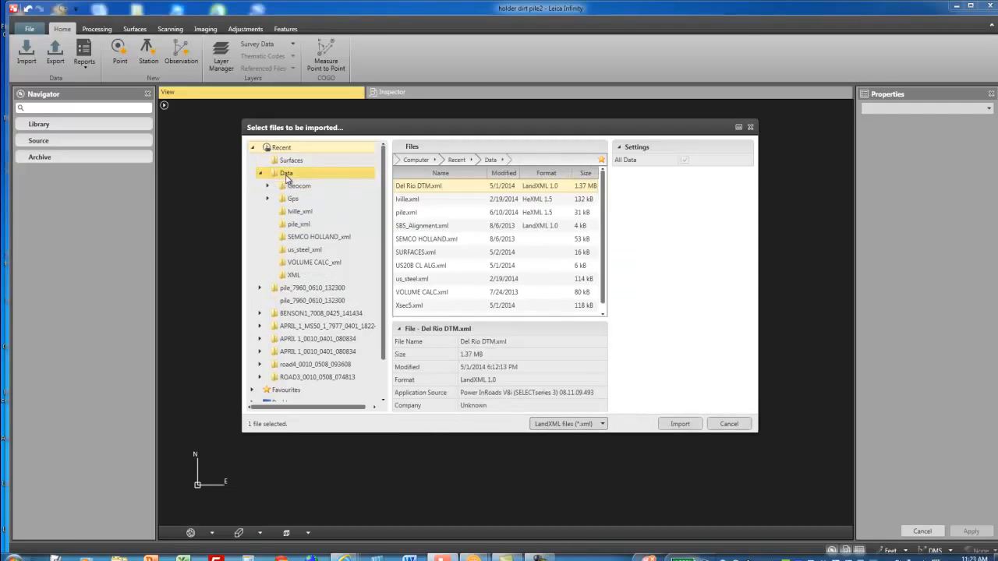
left_click(441, 214)
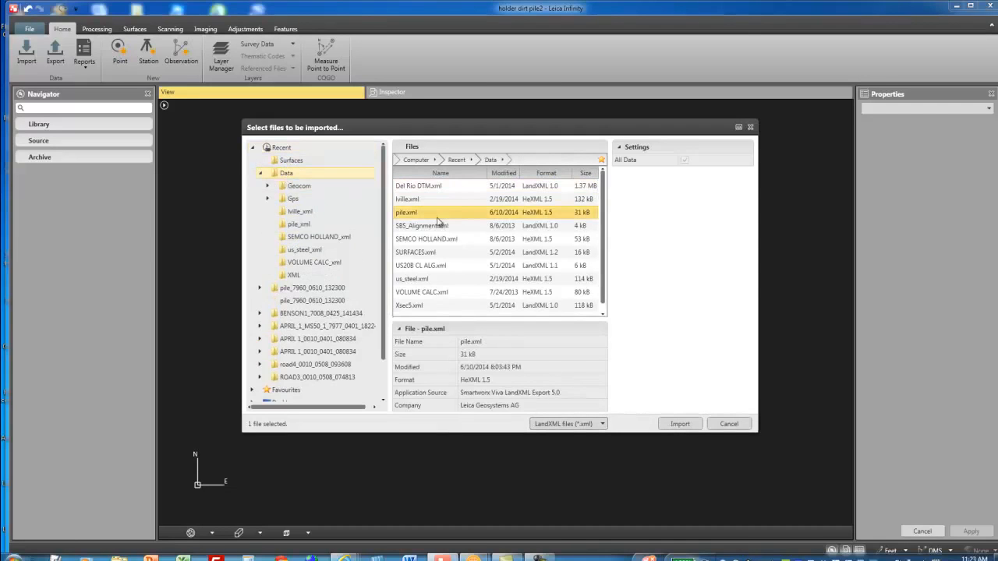
left_click(680, 424)
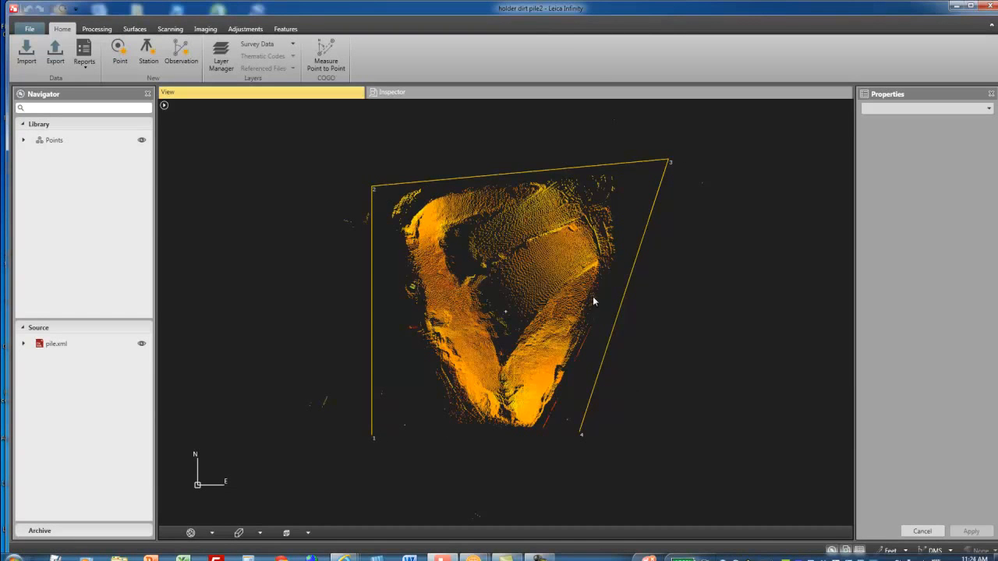
- Examine the overall shape of the imported dirt pile point cloud from several sides in 3D
left_click_drag(632, 438, 459, 373)
scroll(459, 373, "up", 3)
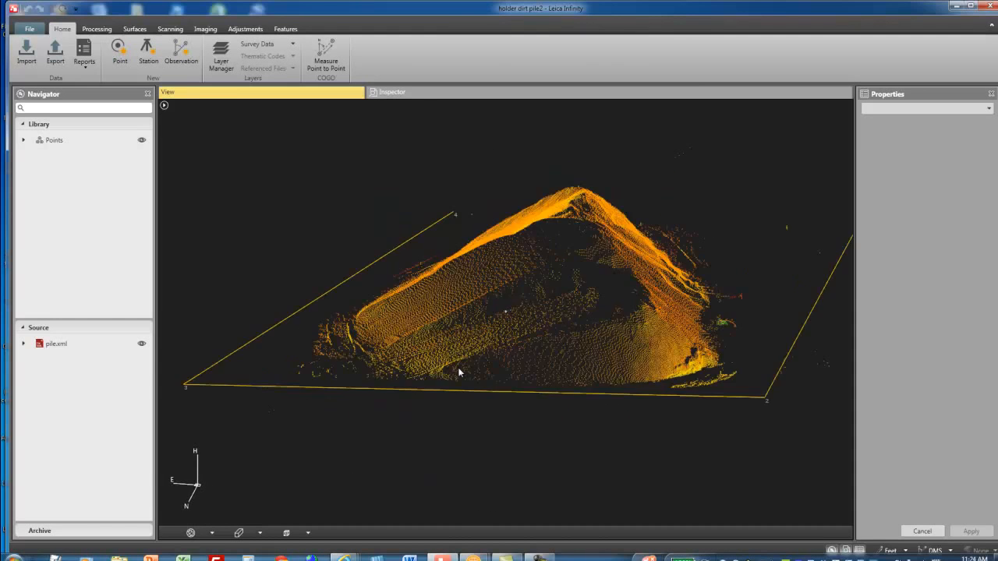
left_click_drag(627, 373, 661, 376)
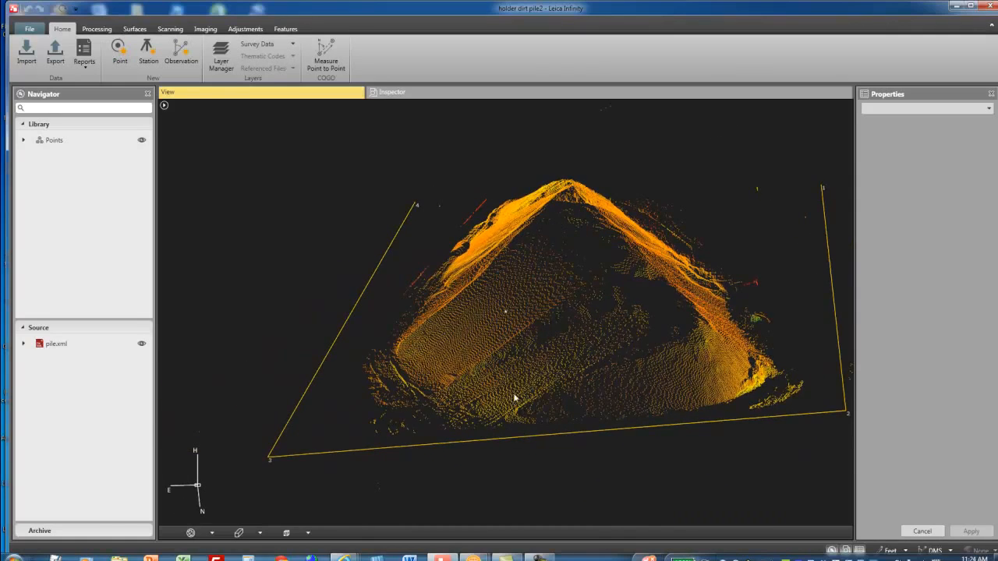
left_click_drag(677, 338, 629, 346)
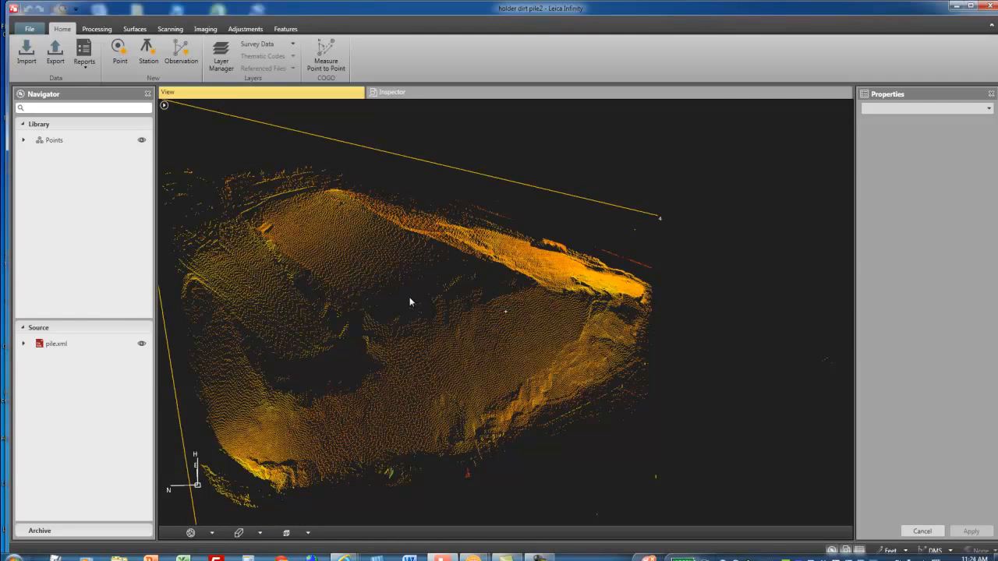
mouse_move(701, 356)
left_mouse_down()
mouse_move(691, 345)
mouse_move(714, 356)
left_mouse_up()
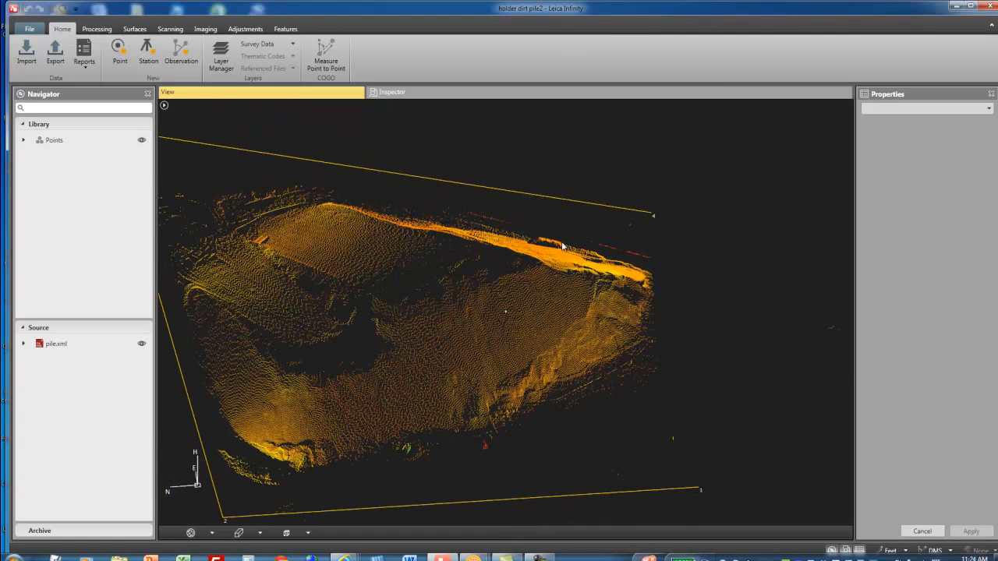
left_click_drag(426, 427, 552, 373)
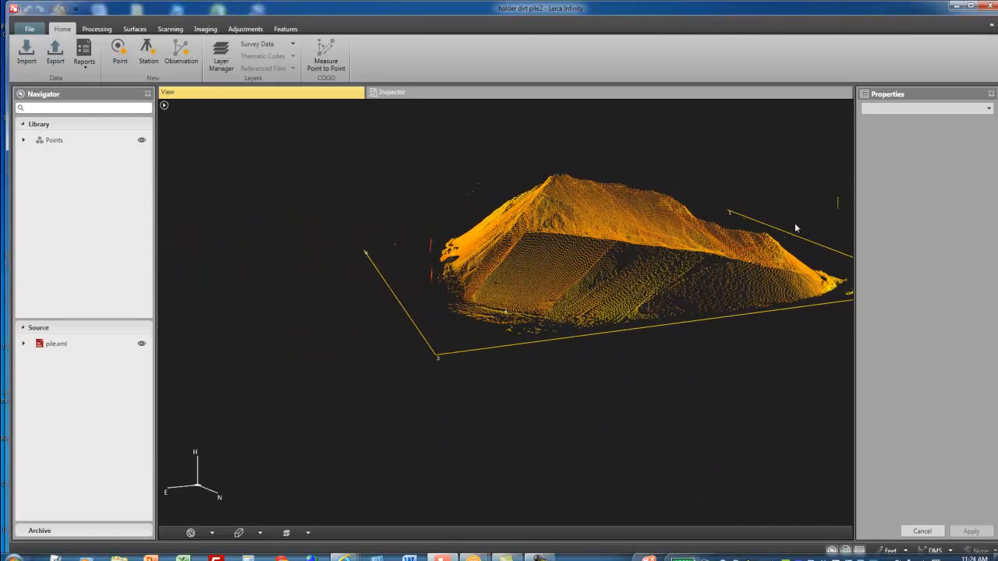
left_click_drag(456, 292, 353, 388)
- Inspect the stray scan points at the foot of the pile, along the side facing the line between points 1 and 2
scroll(354, 388, "up", 5)
scroll(425, 374, "down", 5)
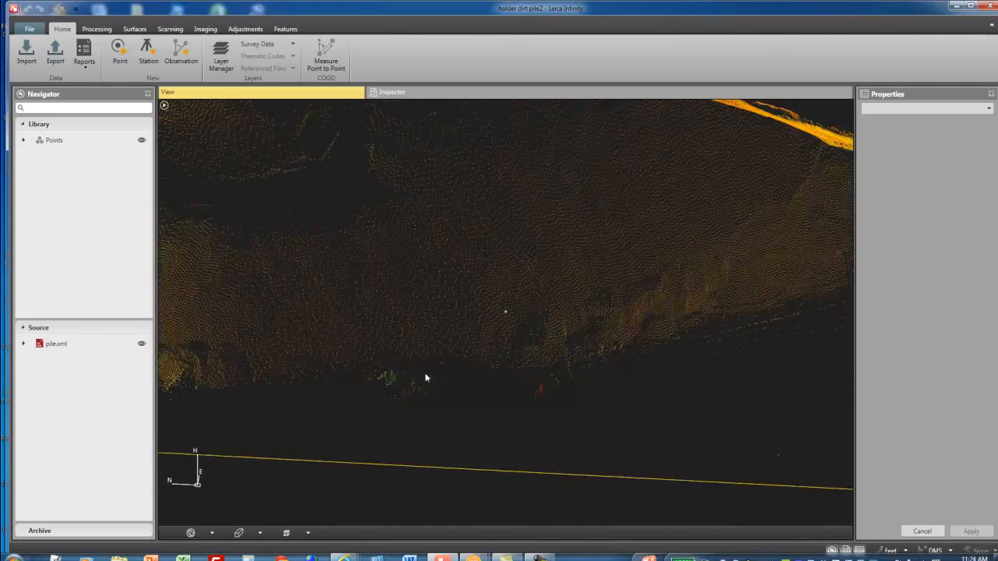
left_click_drag(441, 397, 425, 394)
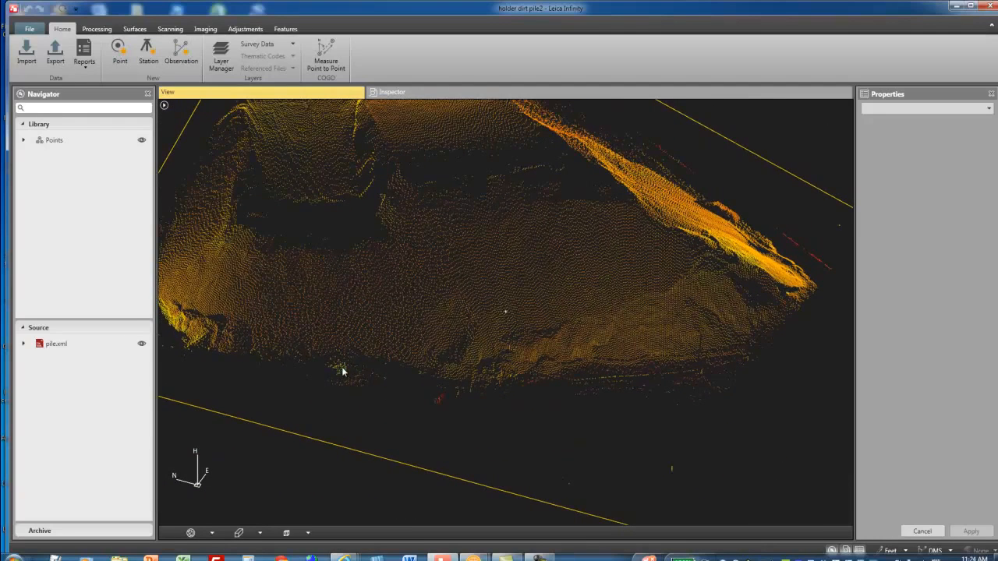
scroll(343, 372, "up", 5)
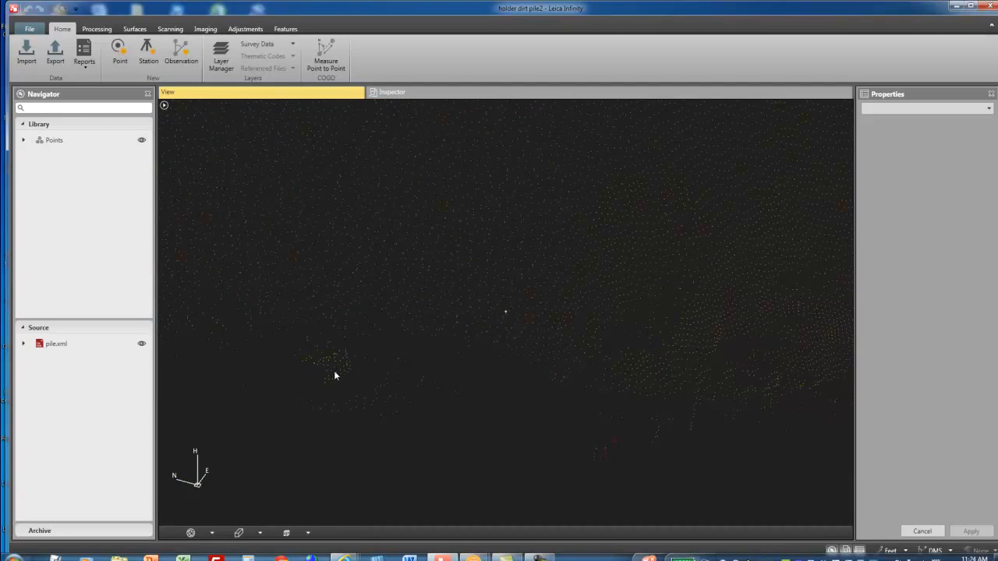
scroll(340, 377, "down", 5)
left_click_drag(355, 390, 366, 380)
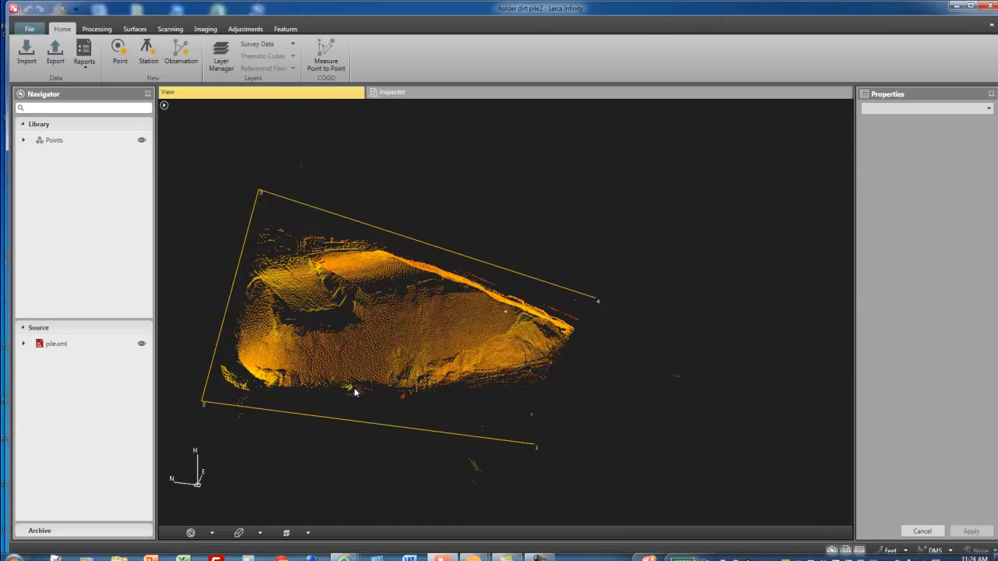
scroll(355, 390, "up", 4)
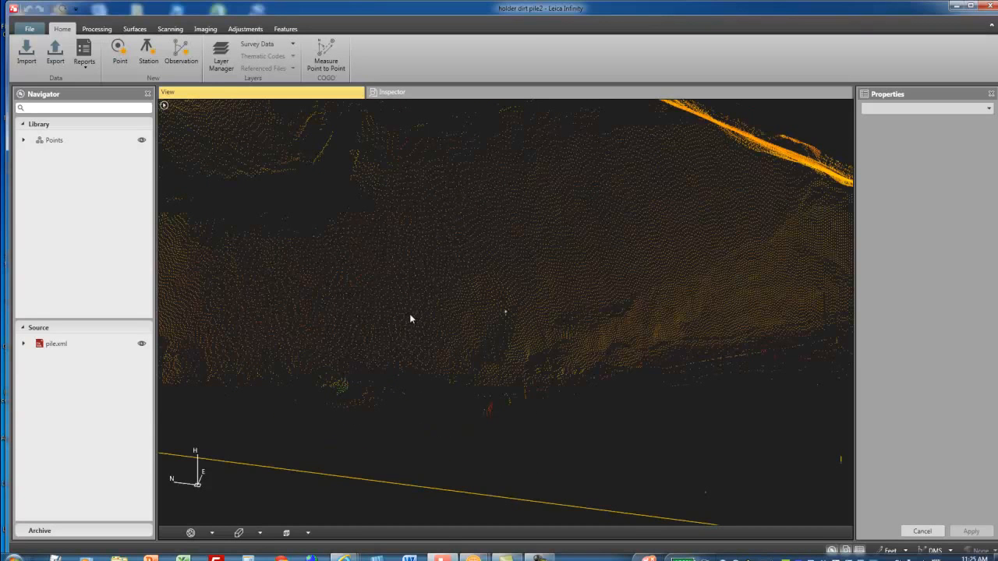
scroll(338, 383, "down", 5)
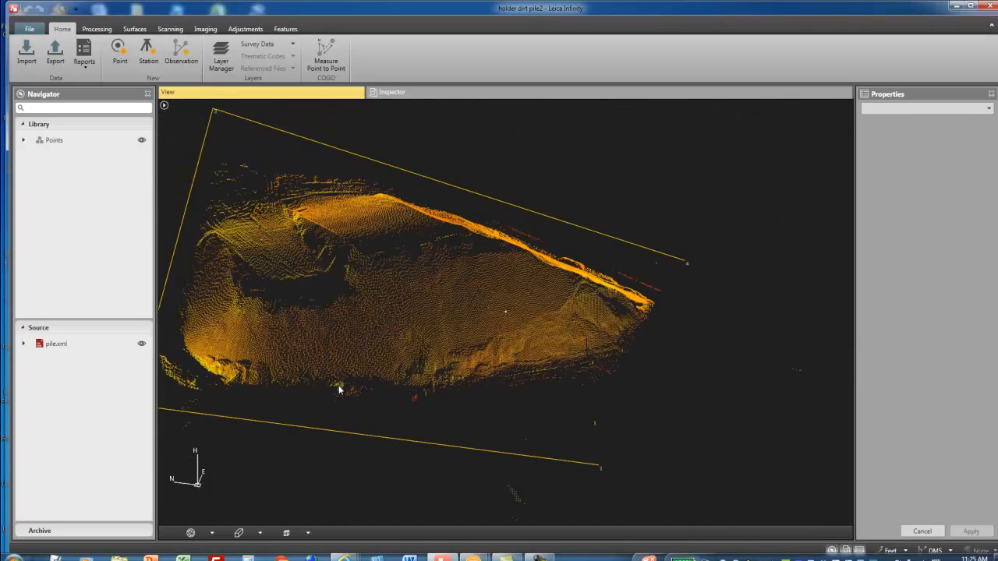
- Viewing the pile from above, fence and delete the stray scan points outside its edge facing points 3 and 4
left_click_drag(369, 377, 445, 445)
middle_click_drag(468, 302, 470, 362)
left_click_drag(457, 357, 457, 368)
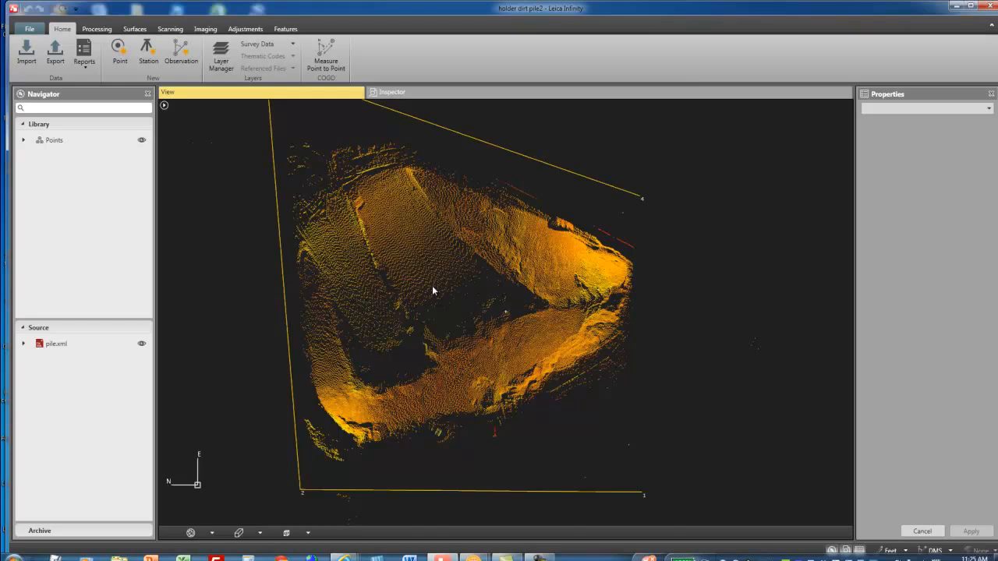
left_click_drag(432, 288, 459, 322)
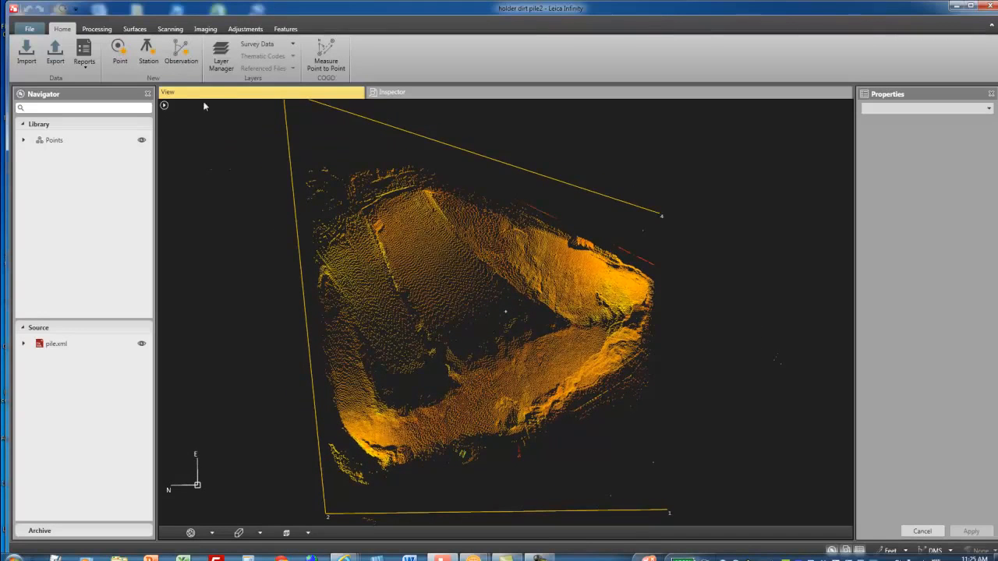
left_click(169, 29)
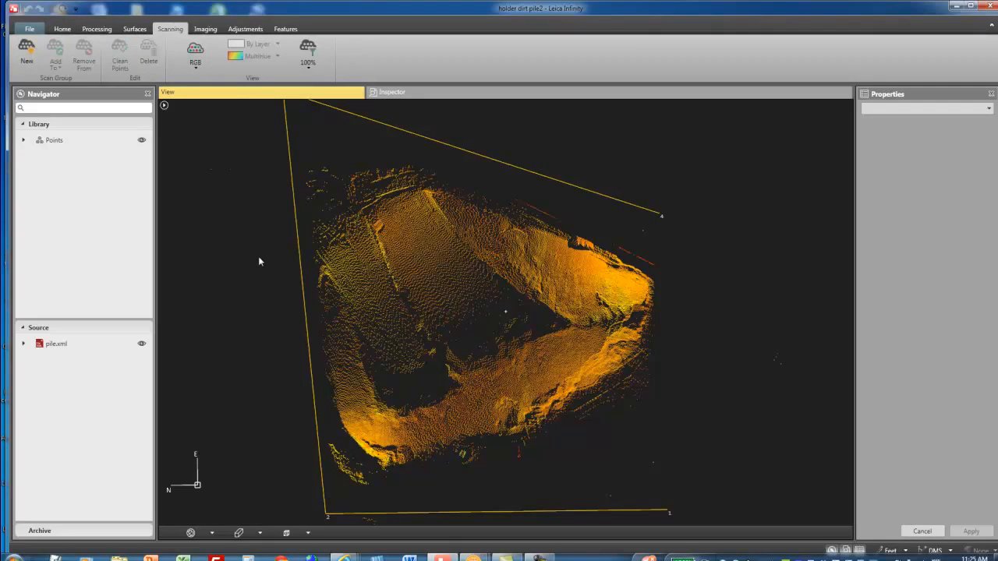
mouse_move(308, 277)
left_mouse_down()
mouse_move(348, 218)
mouse_move(401, 196)
mouse_move(589, 244)
mouse_move(541, 198)
mouse_move(339, 158)
mouse_move(335, 138)
mouse_move(155, 158)
mouse_move(163, 163)
left_mouse_up()
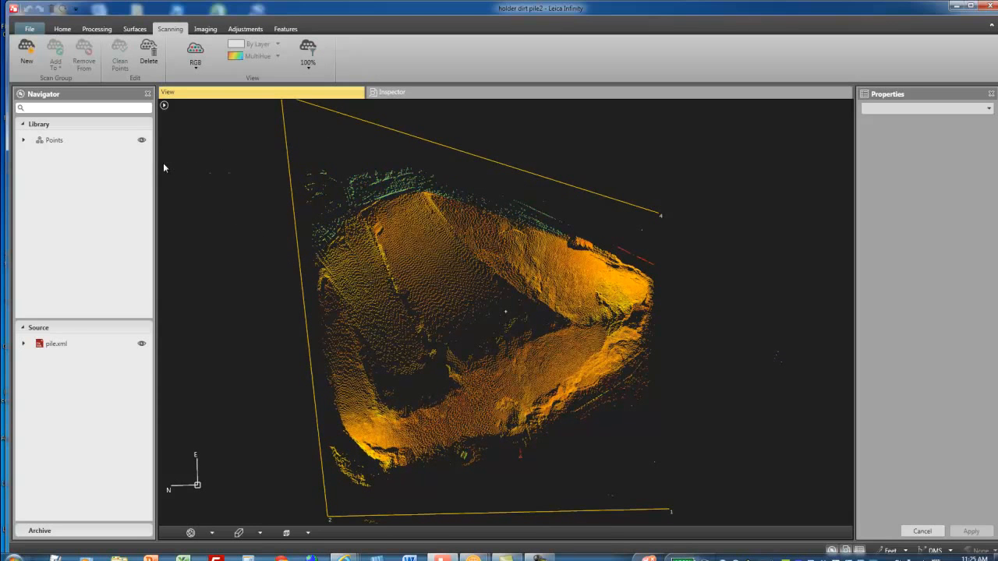
left_click(153, 58)
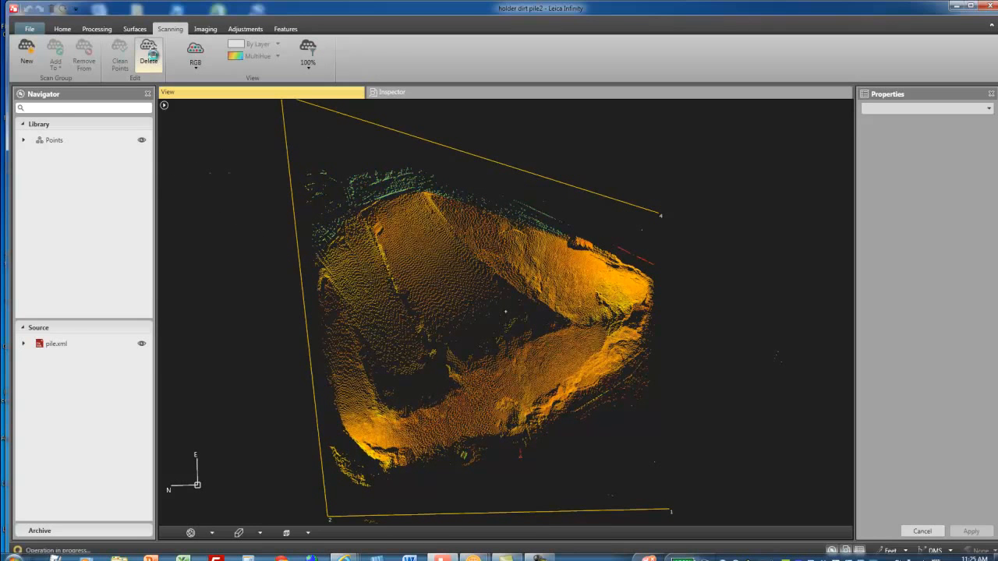
- Outline the stray scan points around the pile's southern end, from near point 4 round to the point 1 side, and delete them
left_click(602, 246)
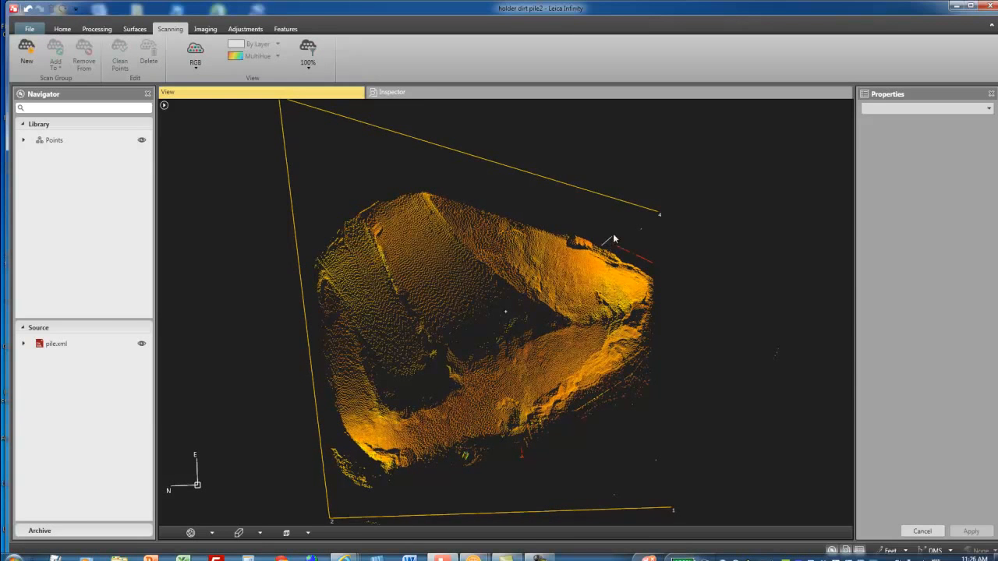
left_click(657, 221)
left_click(692, 518)
left_click(534, 517)
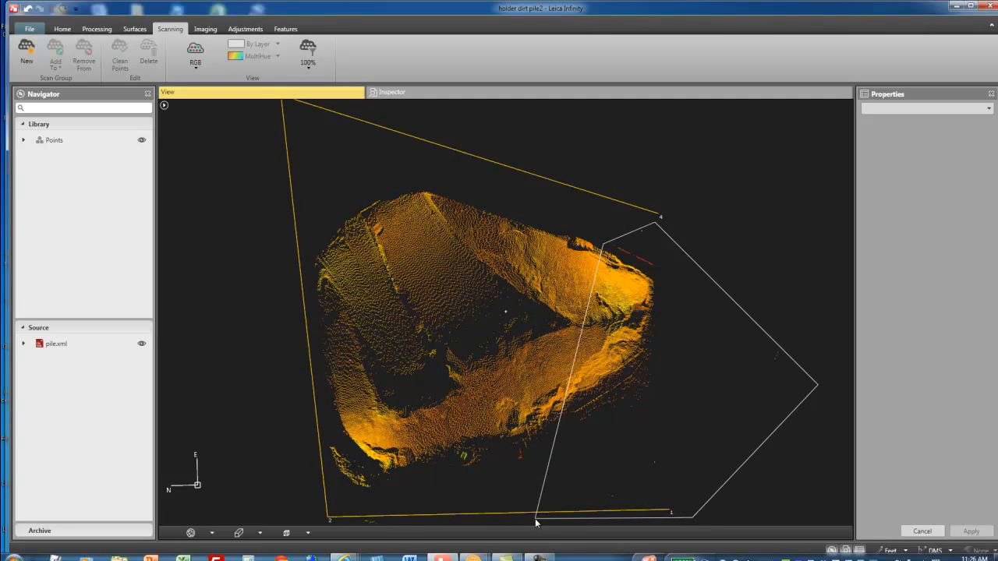
left_click(509, 441)
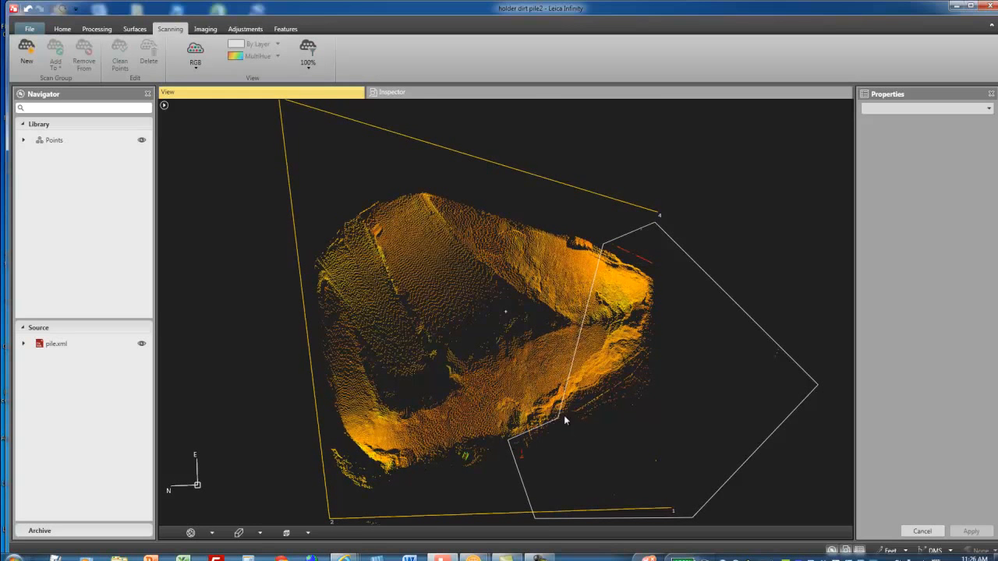
left_click(557, 419)
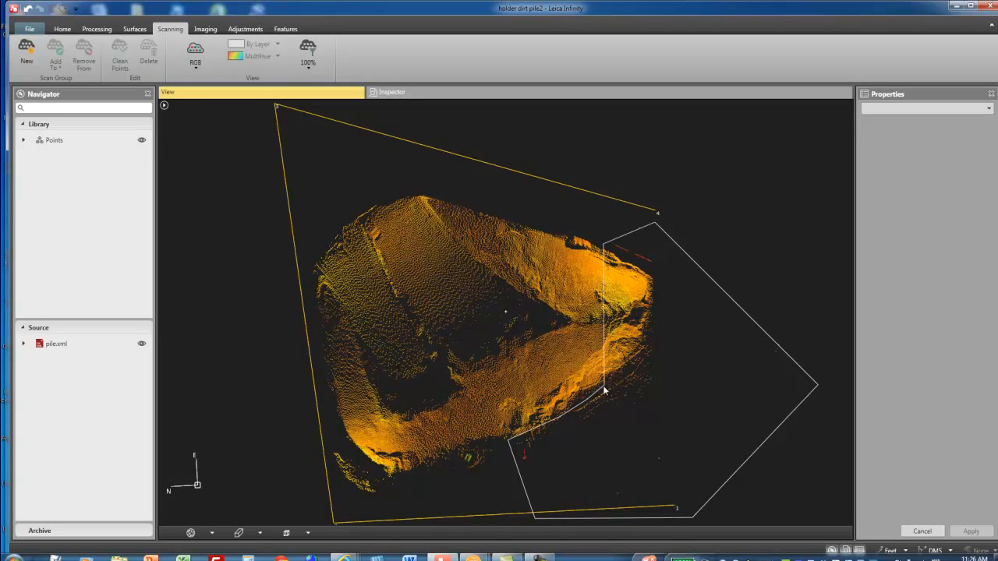
left_click(644, 351)
left_click(650, 327)
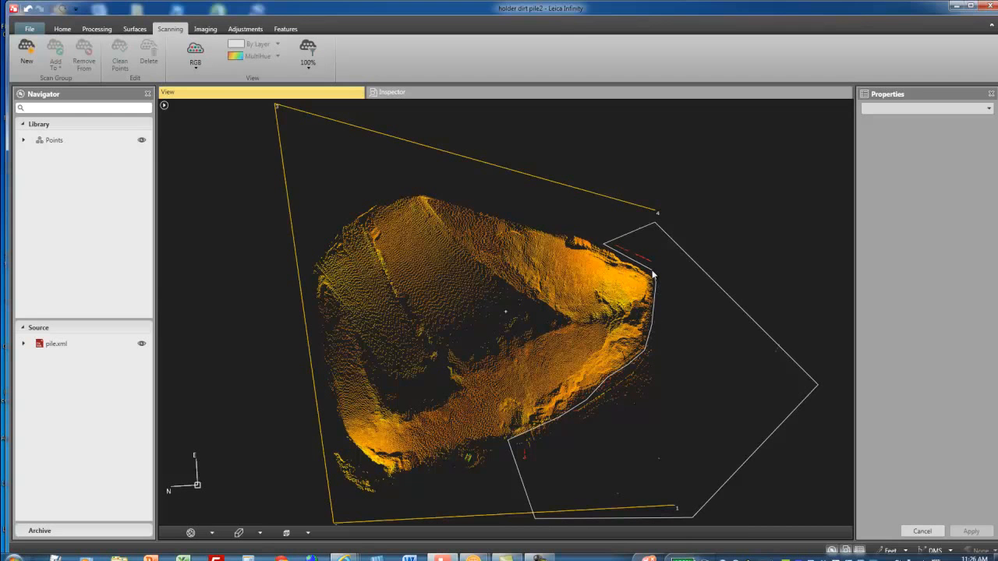
double_click(653, 273)
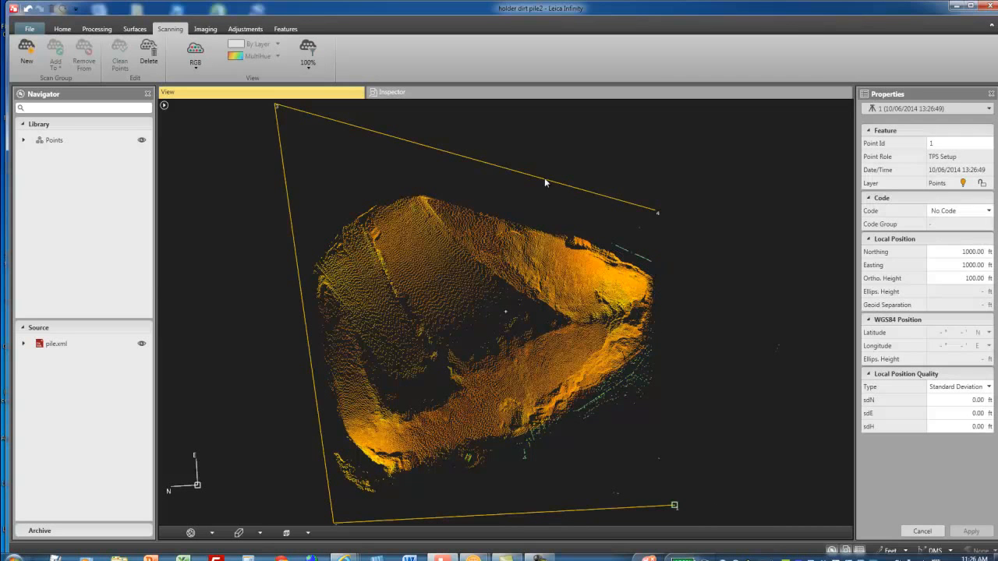
left_click(148, 51)
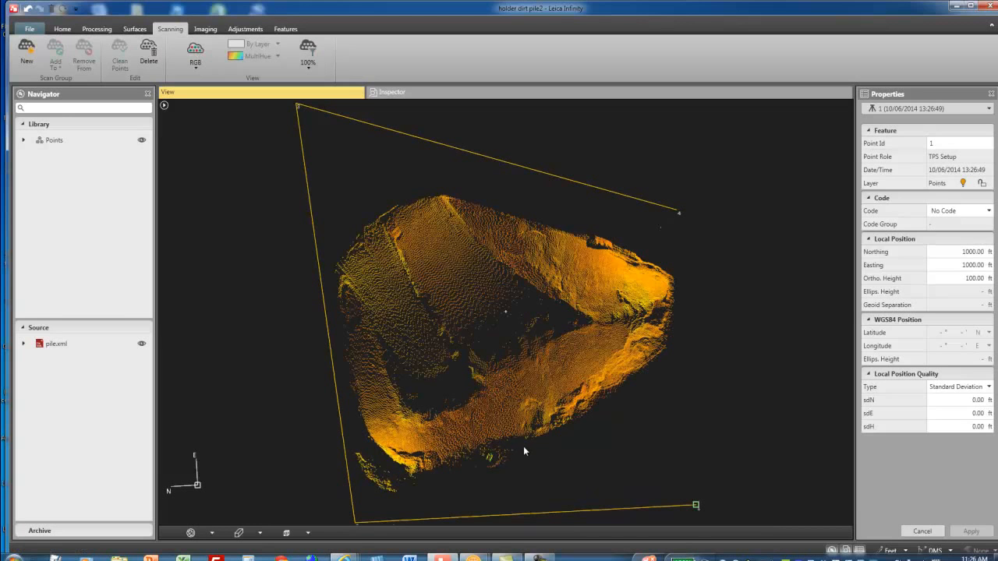
- Outline the remaining stray scan points around the pile's corner near point 2 and delete them
left_click(515, 442)
mouse_move(515, 441)
left_mouse_down()
mouse_move(419, 479)
mouse_move(389, 470)
mouse_move(365, 434)
mouse_move(338, 319)
mouse_move(274, 414)
mouse_move(243, 490)
left_mouse_up()
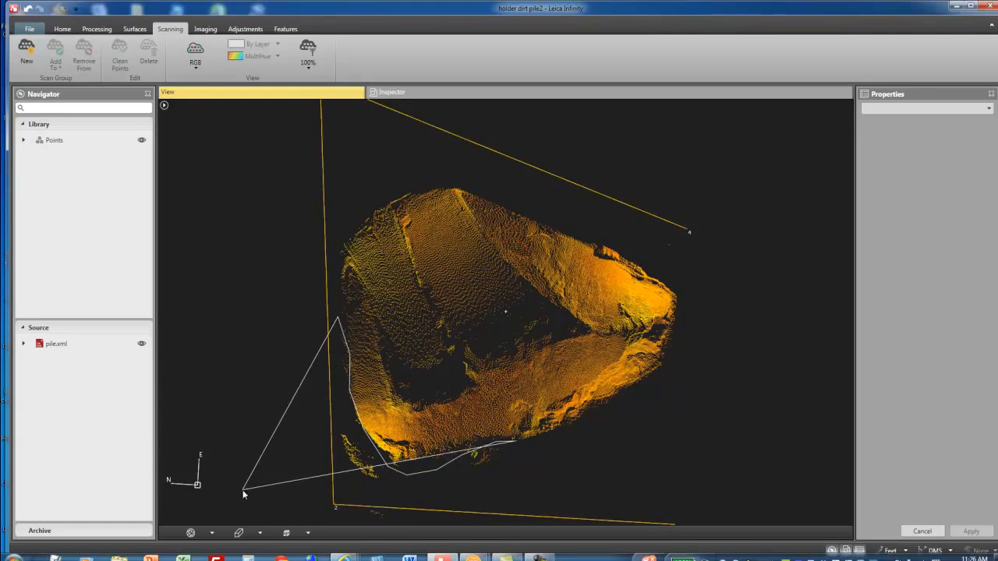
double_click(396, 527)
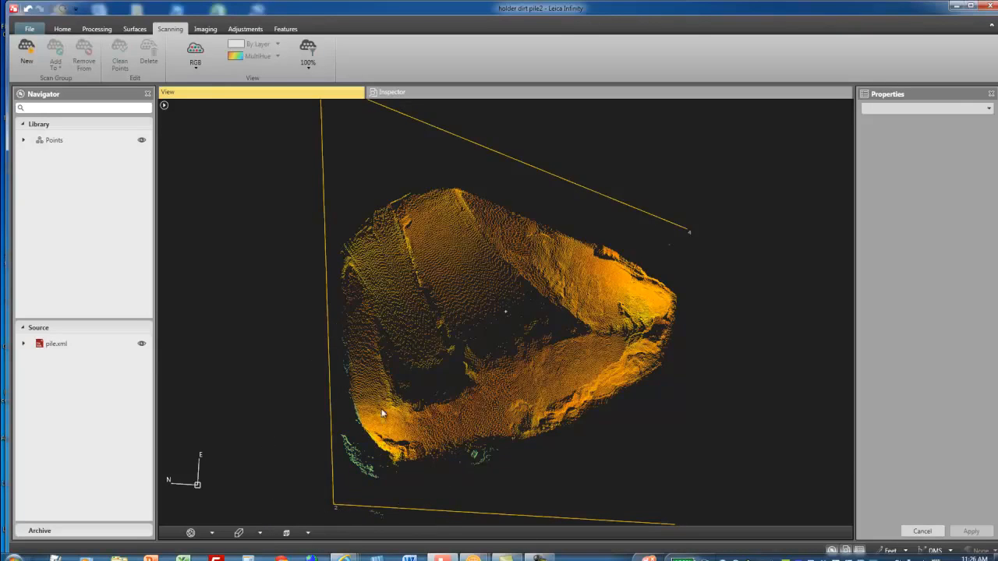
left_click(149, 53)
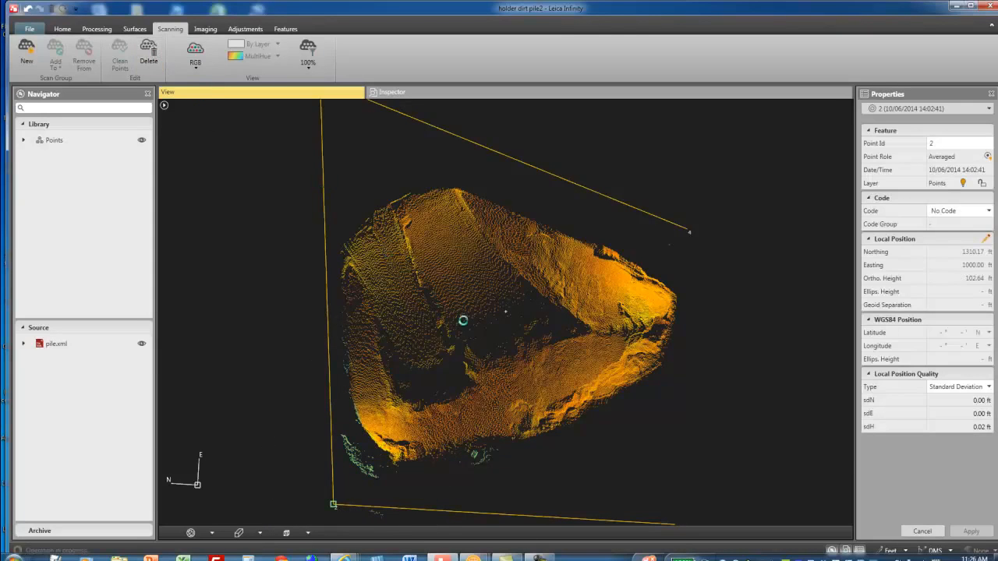
- Fence the stray scan points lying outside the line between points 1 and 2 and delete them
scroll(485, 316, "down", 3)
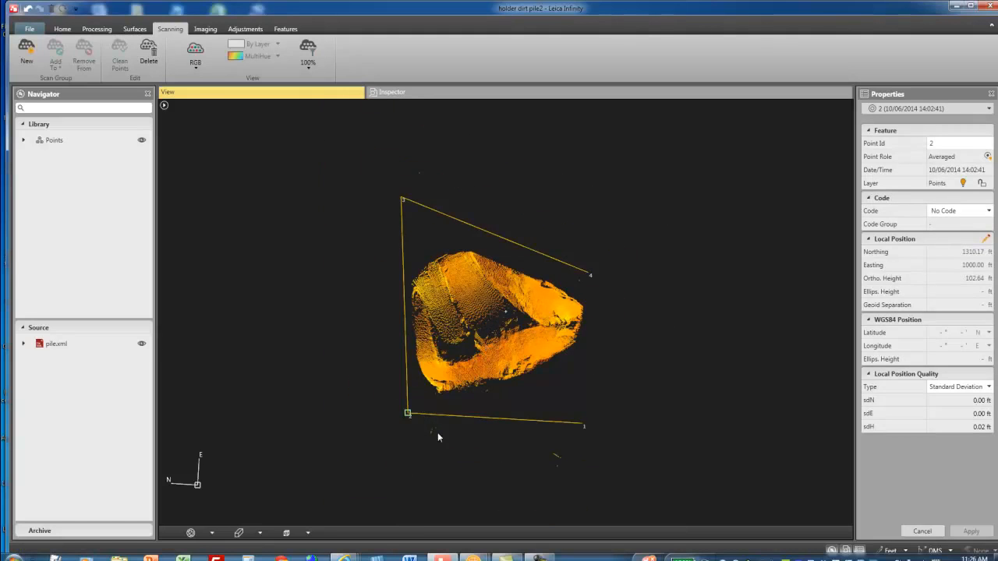
left_click_drag(593, 491, 383, 403)
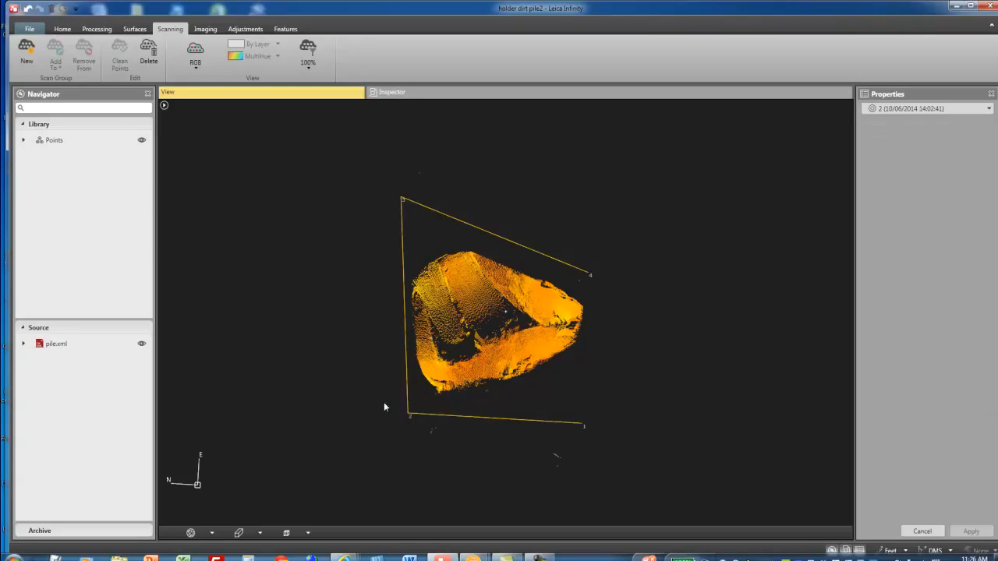
left_click(151, 55)
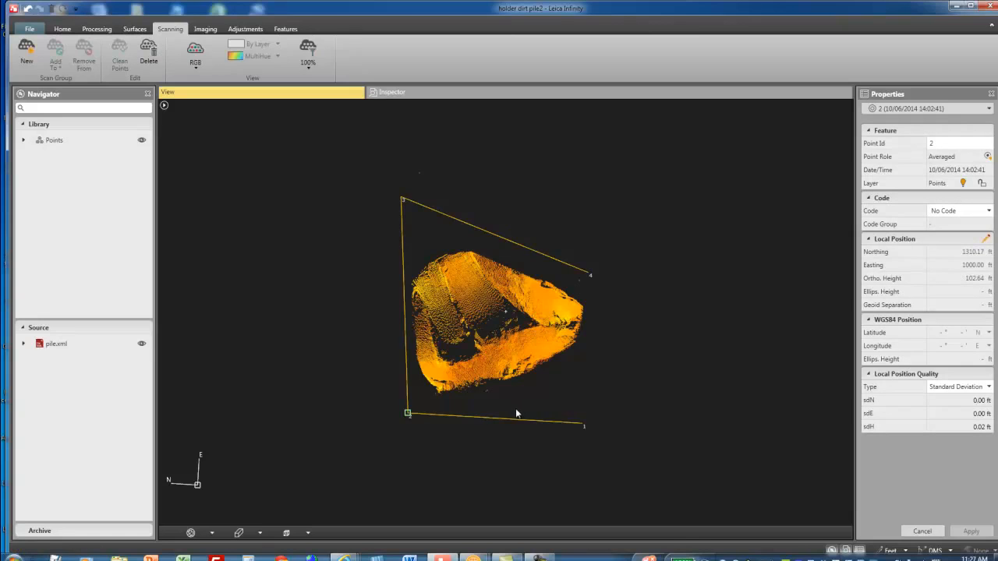
- Fence and delete the last stray specks by the pile's edge facing points 1 and 2 and near points 3 and 4
left_click_drag(492, 388, 483, 390)
left_click(148, 52)
left_click_drag(382, 173, 472, 230)
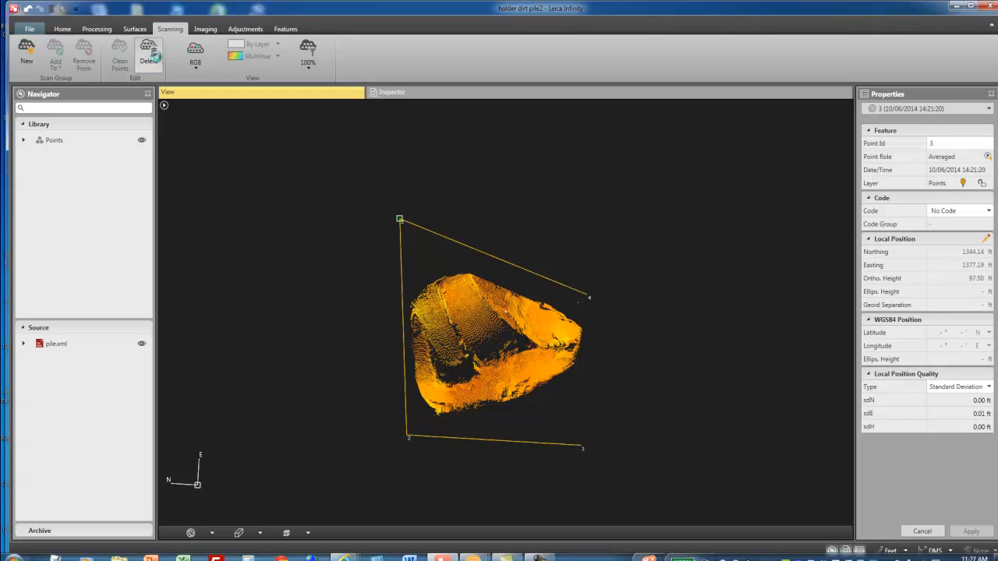
mouse_move(559, 295)
left_mouse_down()
mouse_move(590, 315)
mouse_move(589, 305)
left_mouse_up()
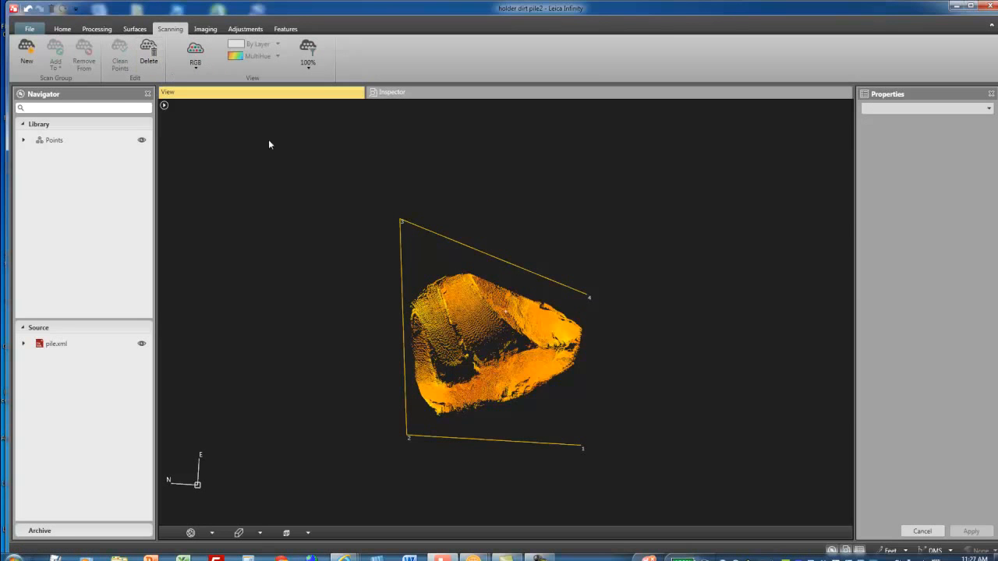
- Check the cleaned pile edge near point 2 and create a new surface in the project library
scroll(306, 407, "down", 1)
scroll(379, 411, "up", 5)
left_click_drag(431, 420, 536, 431)
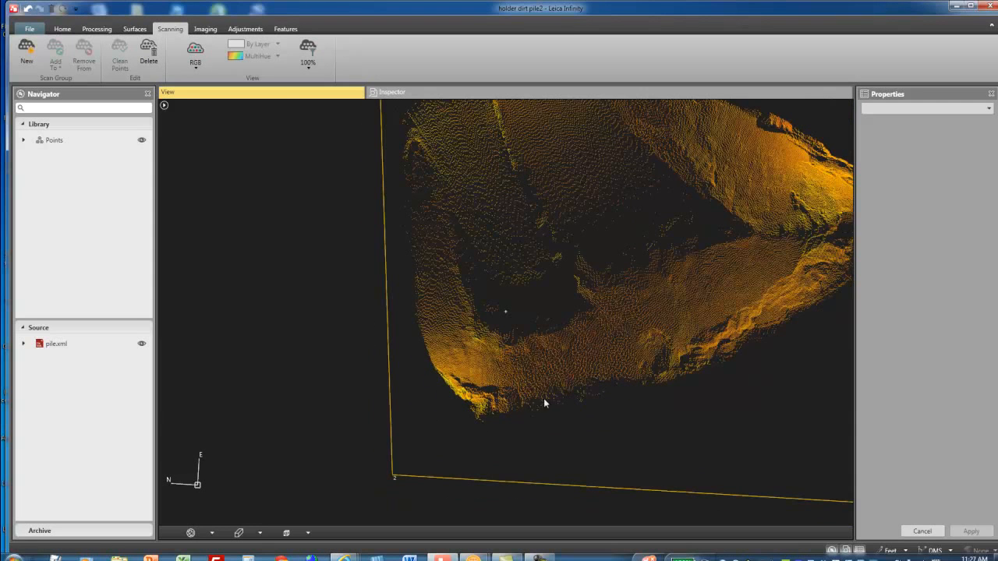
scroll(442, 384, "down", 5)
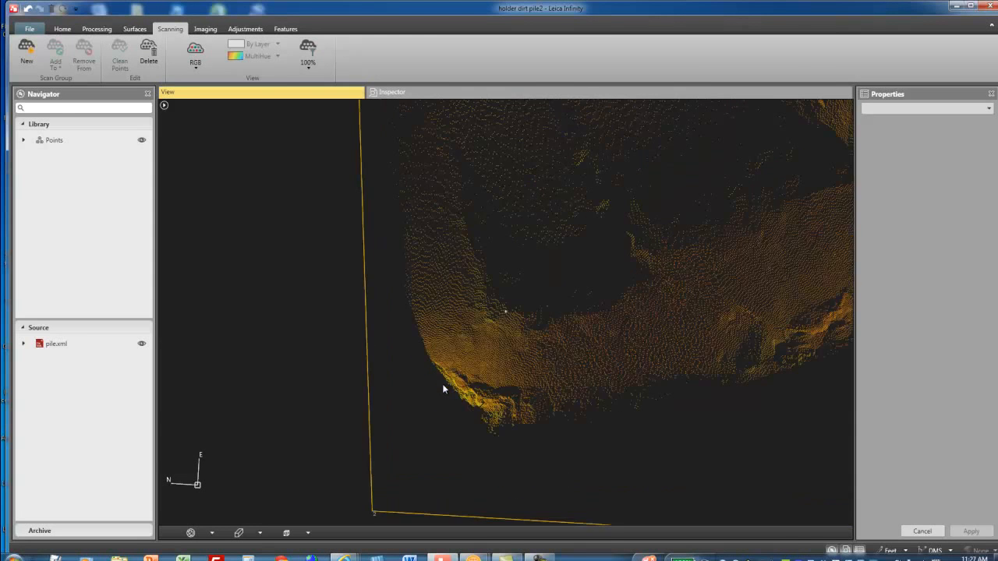
left_click_drag(399, 408, 285, 410)
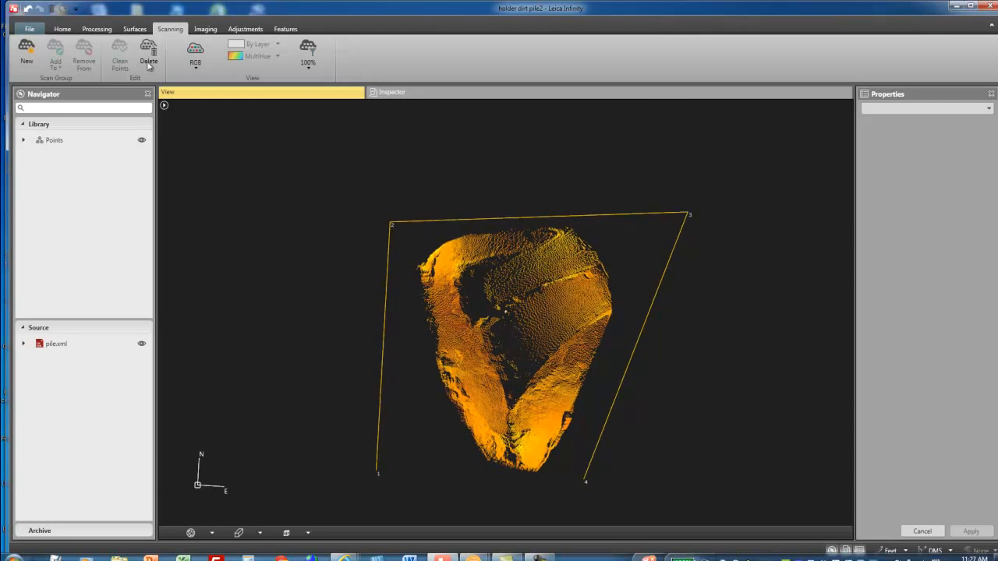
left_click(137, 32)
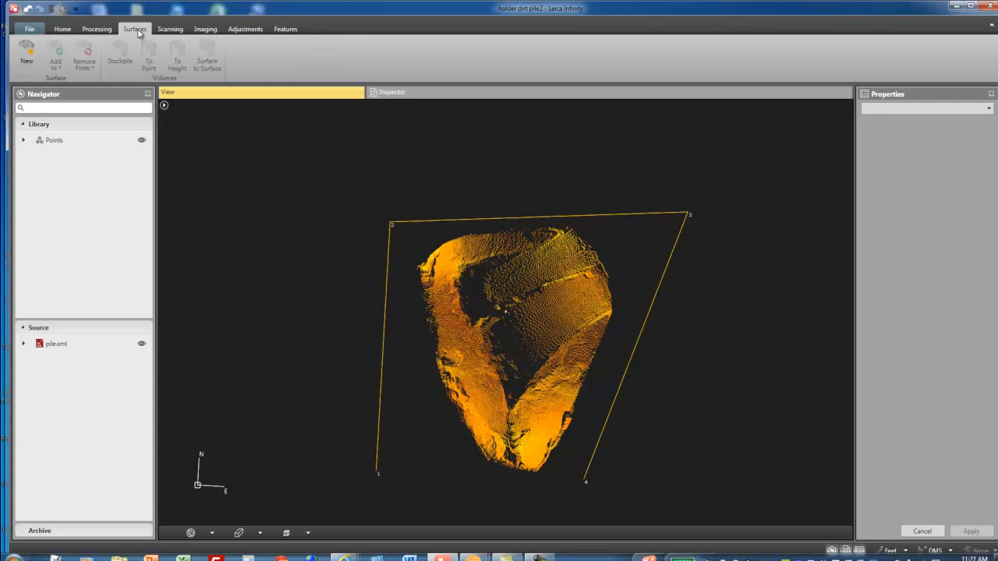
left_click(26, 63)
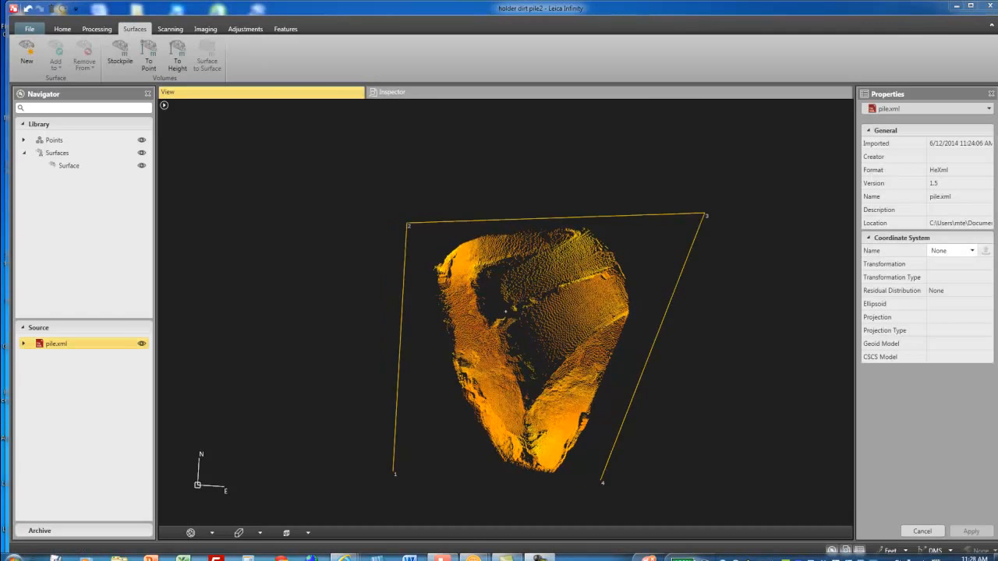
- Set the new surface's ID to "cleaned up pile" and apply the change
left_click(78, 171)
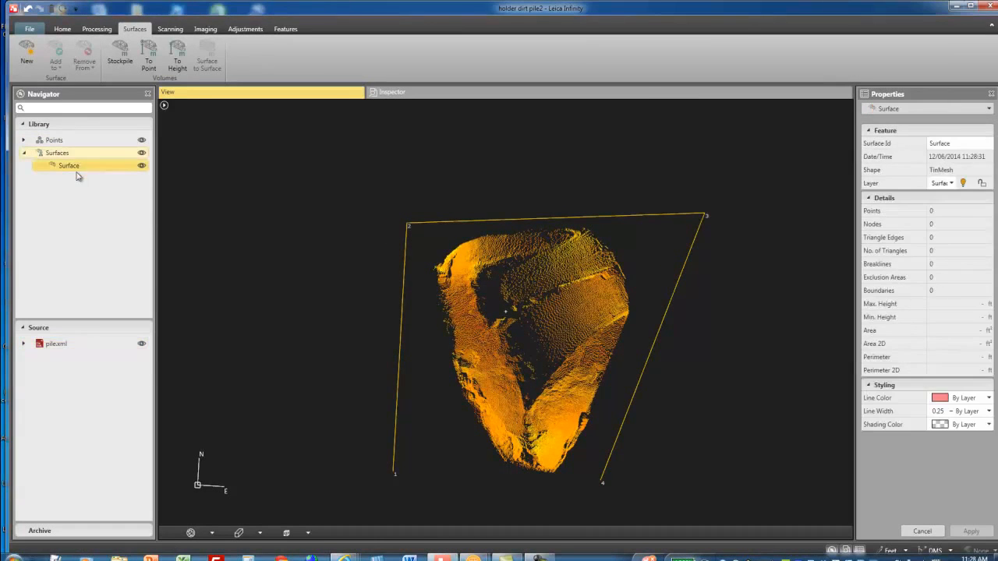
left_click(961, 144)
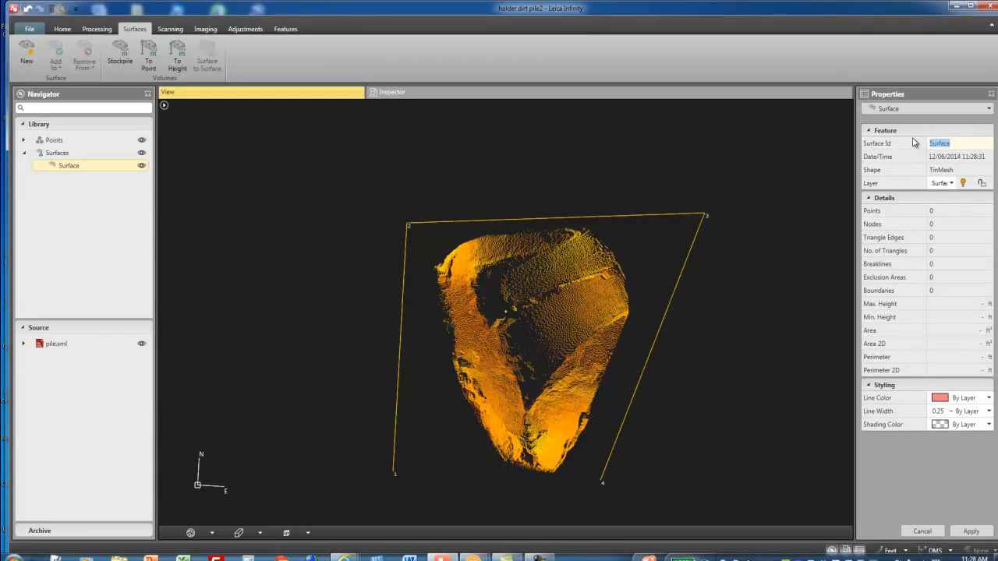
type("cleaned up pile")
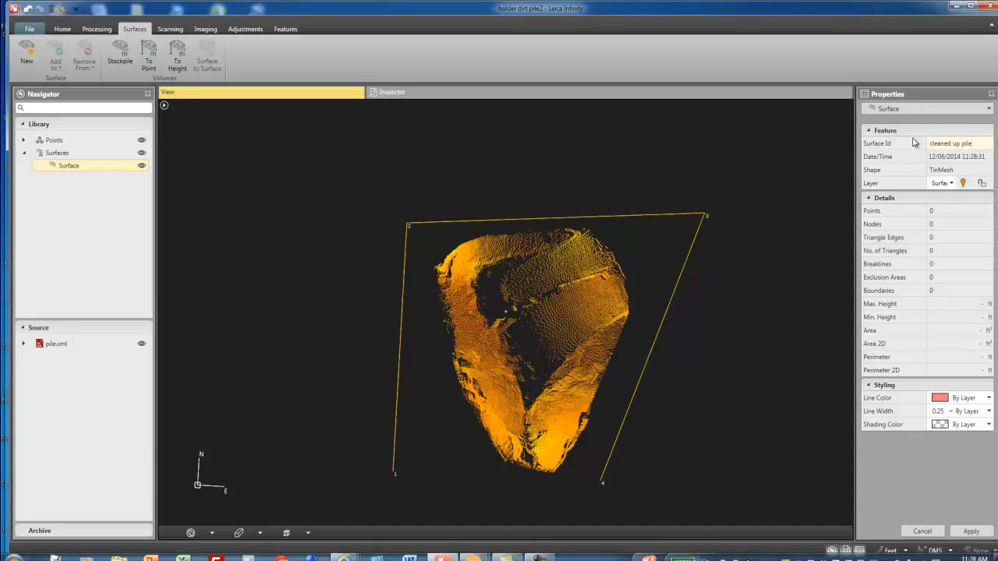
left_click(971, 531)
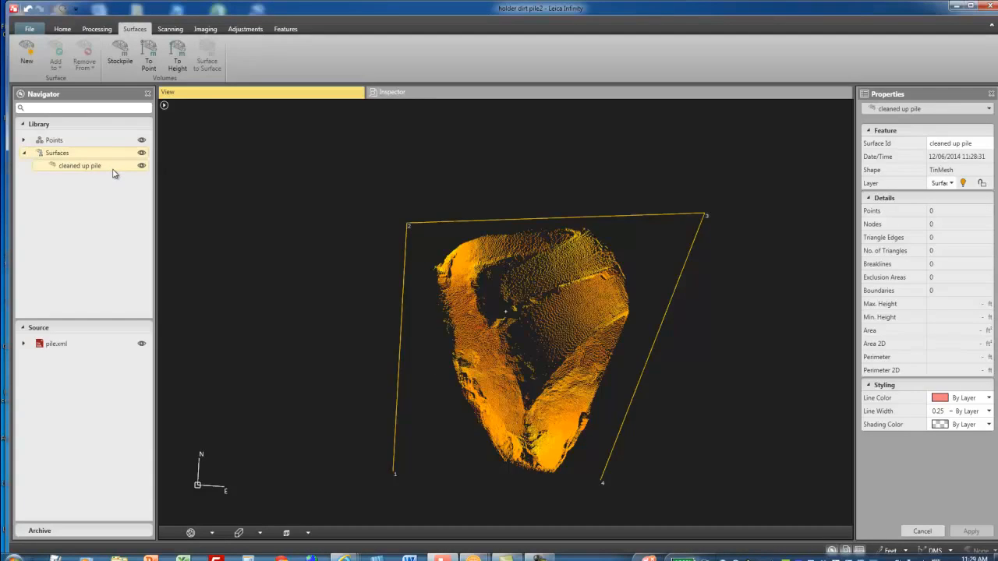
- Select scans 1 to 4 in the project's scan list and add them to the cleaned up pile surface
left_click(435, 93)
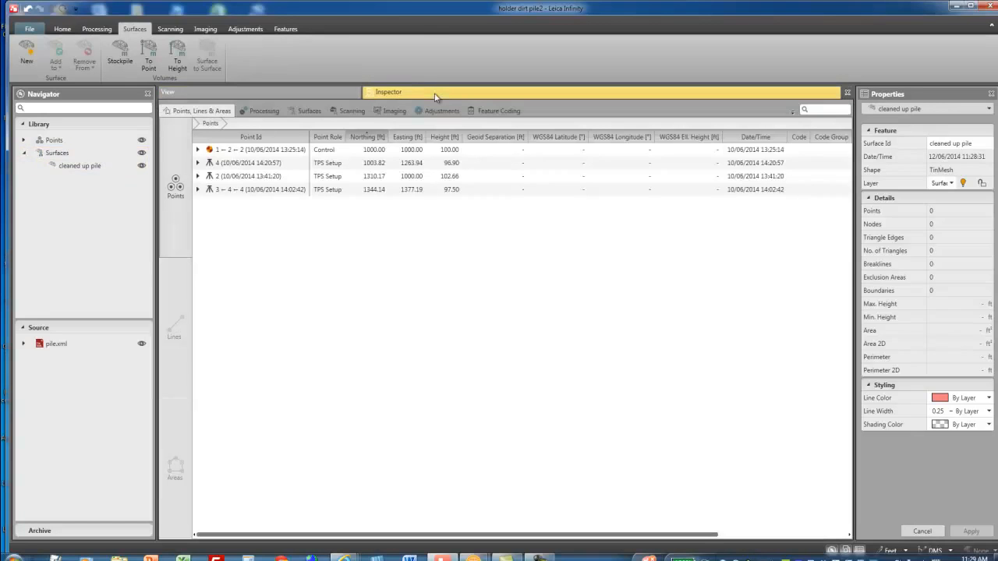
left_click(358, 112)
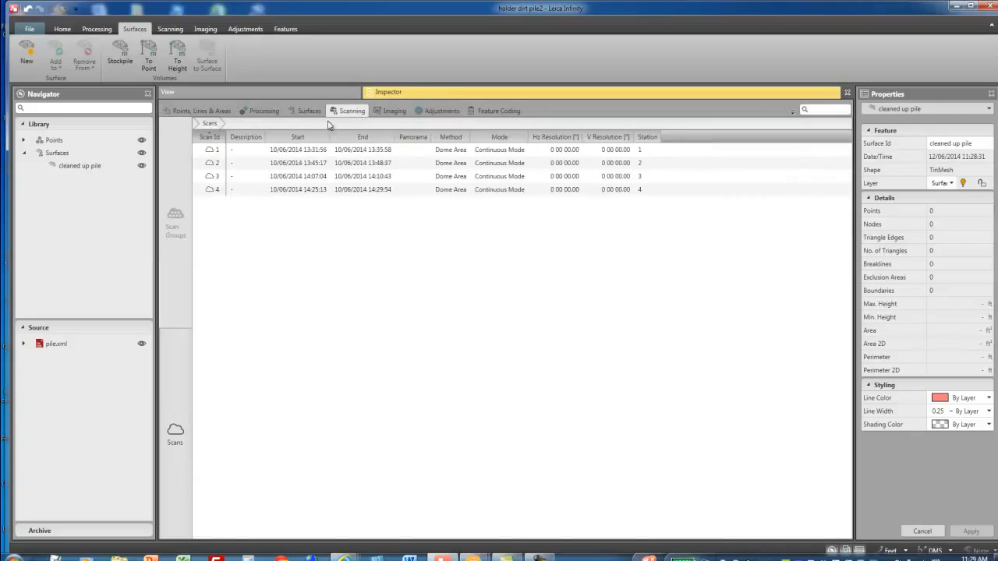
left_click(212, 149)
left_click(220, 190)
left_click(220, 150)
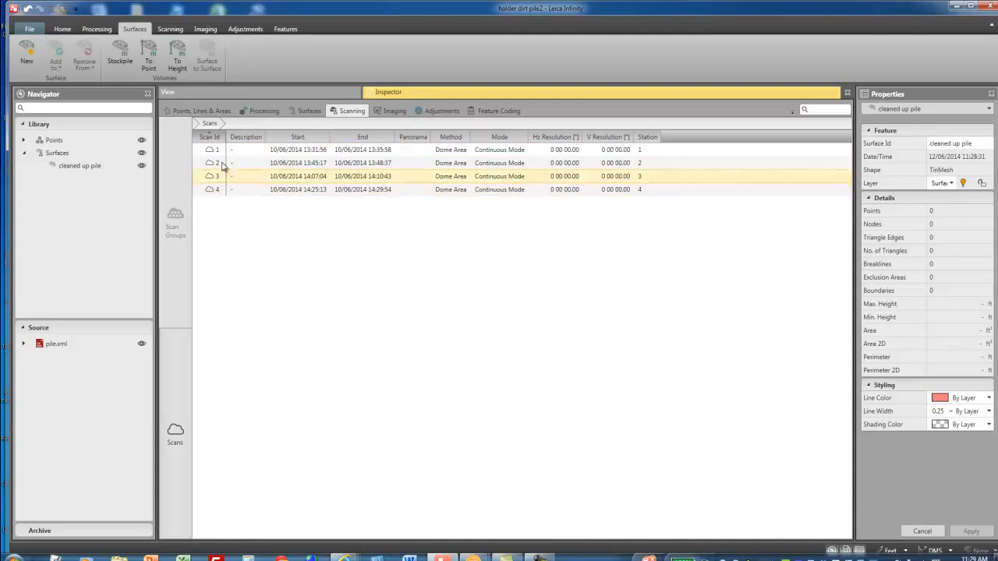
left_click(220, 152)
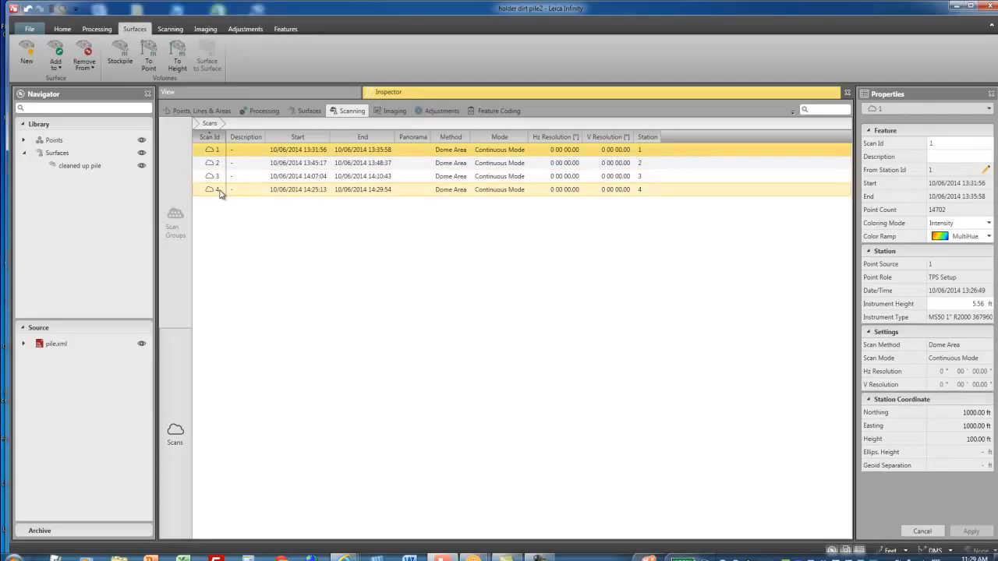
left_click(220, 192, "shift")
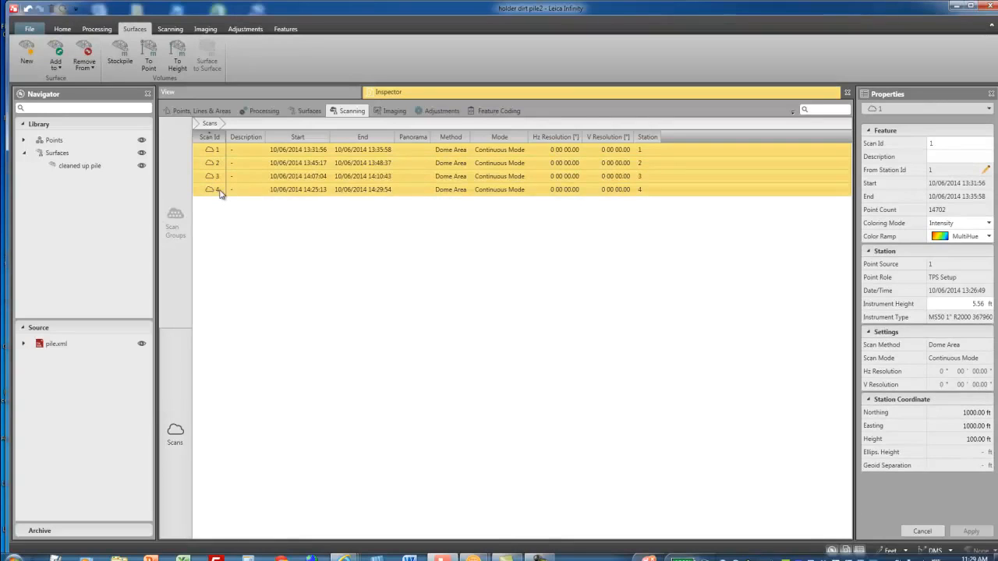
left_click(61, 69)
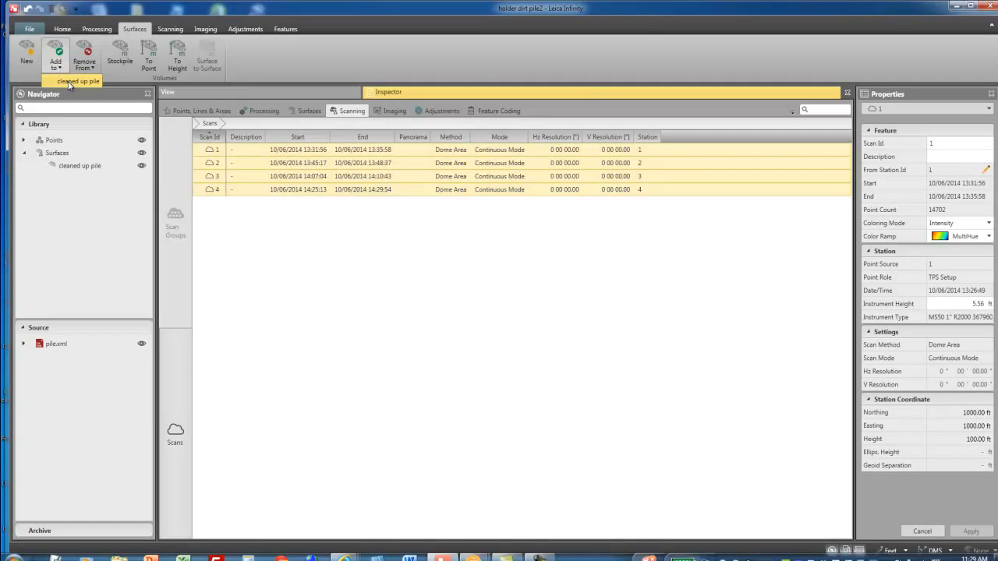
left_click(68, 83)
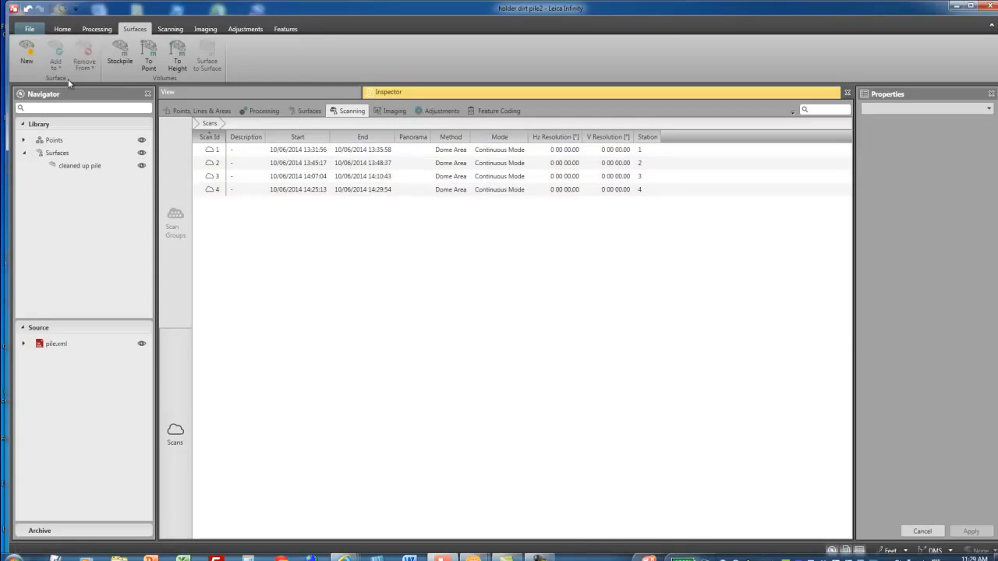
- Hide the pile.xml source data in the graphic view and tilt the surface mesh into an oblique view
left_click(319, 93)
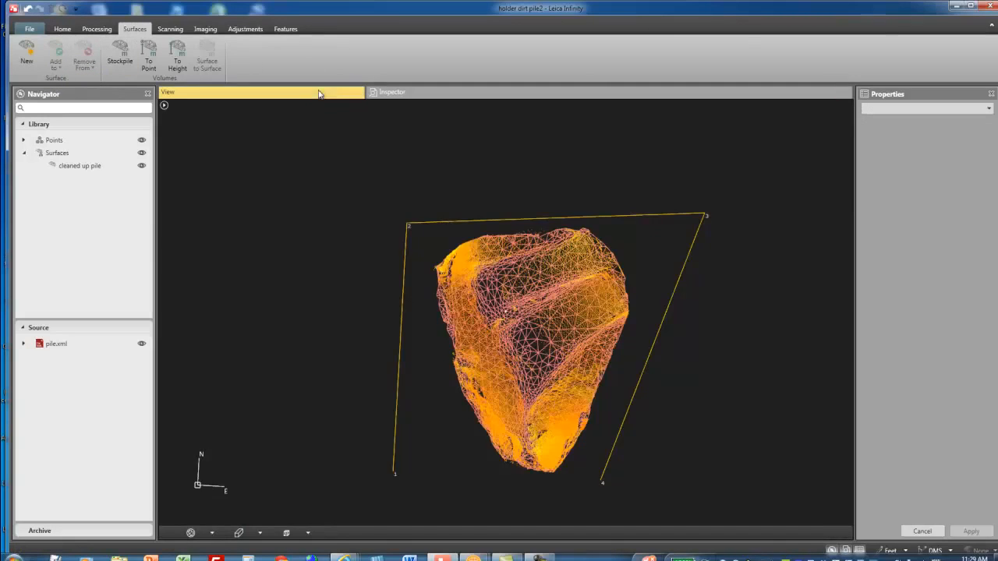
left_click(143, 344)
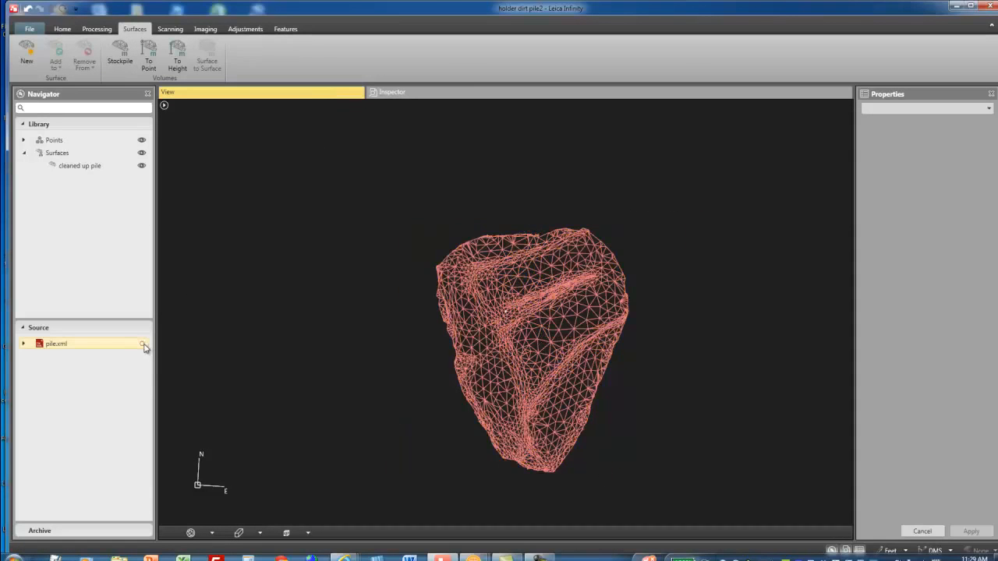
mouse_move(323, 359)
left_mouse_down()
mouse_move(326, 322)
mouse_move(301, 289)
mouse_move(285, 328)
mouse_move(309, 334)
mouse_move(313, 348)
left_mouse_up()
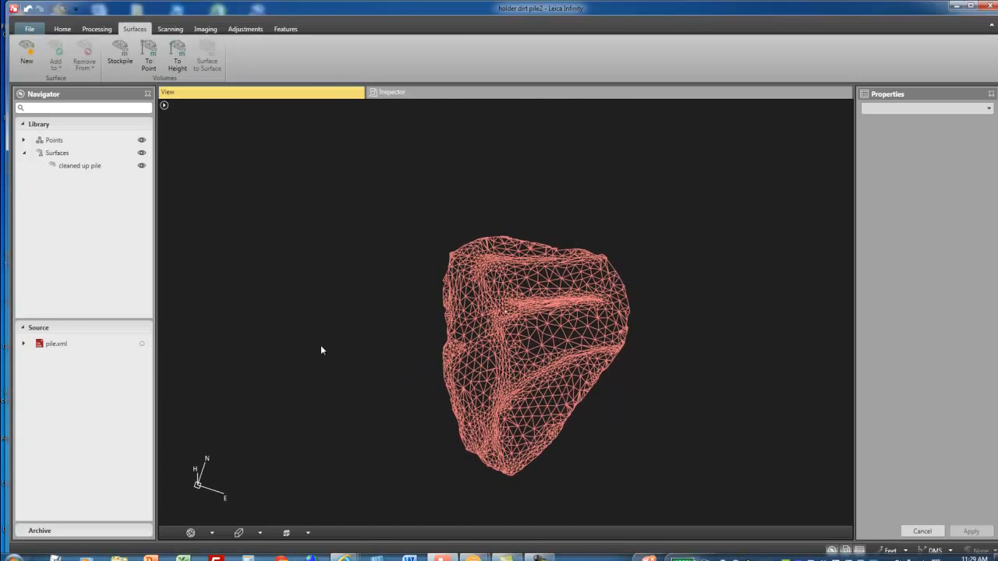
middle_click_drag(396, 339, 358, 310)
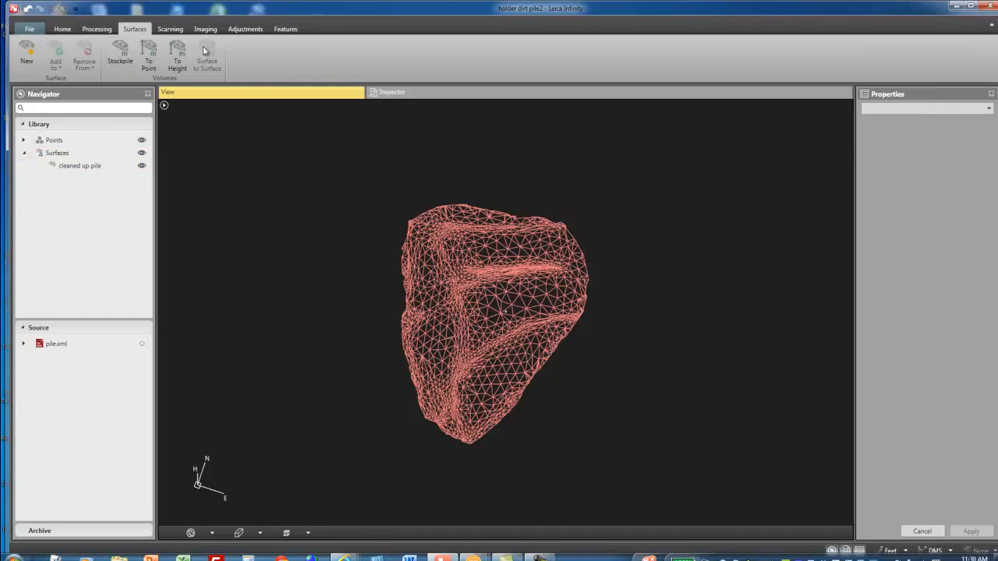
- Calculate the stockpile volume using cleaned up pile as the reference surface
left_click(130, 56)
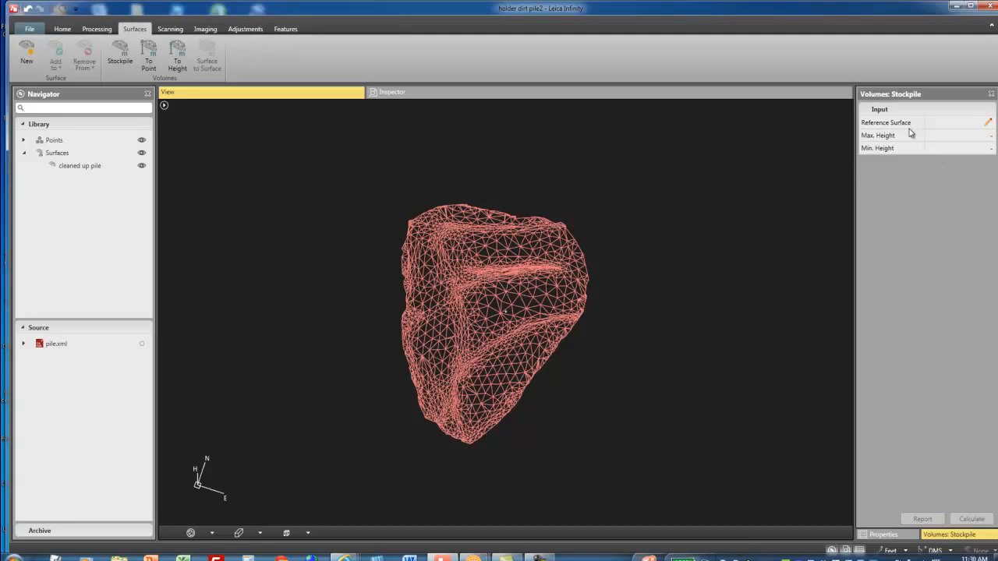
left_click(988, 123)
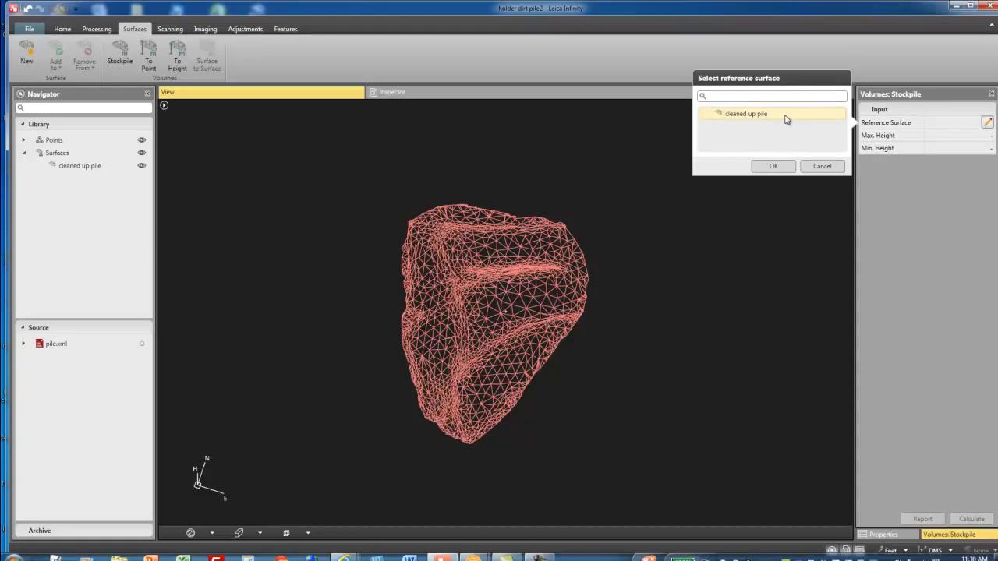
left_click(787, 118)
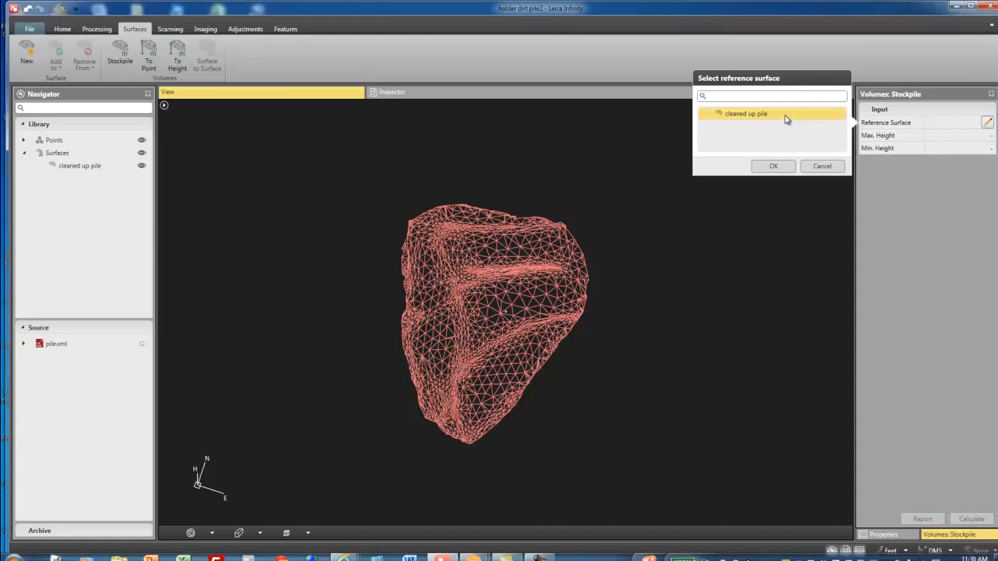
left_click(783, 167)
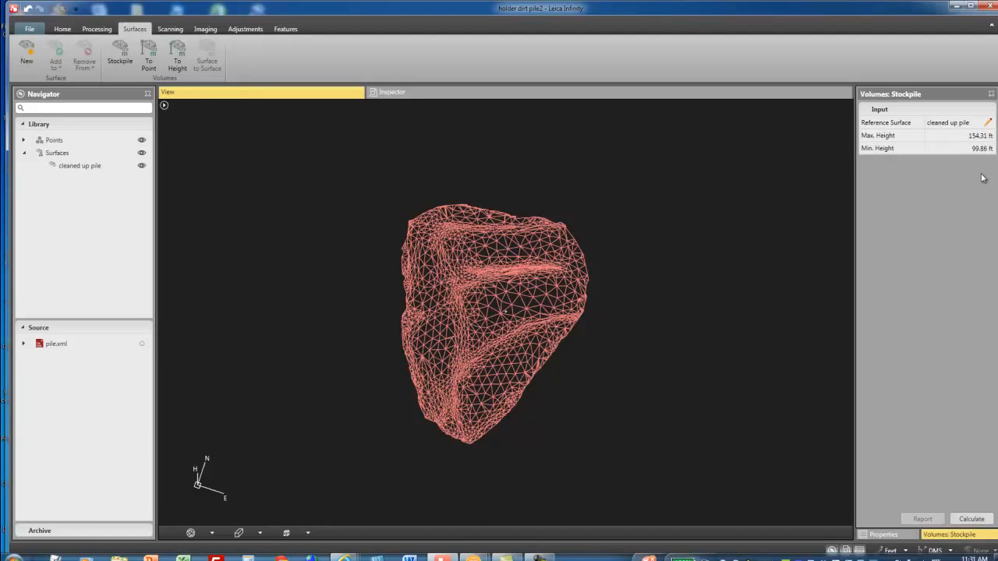
left_click(973, 520)
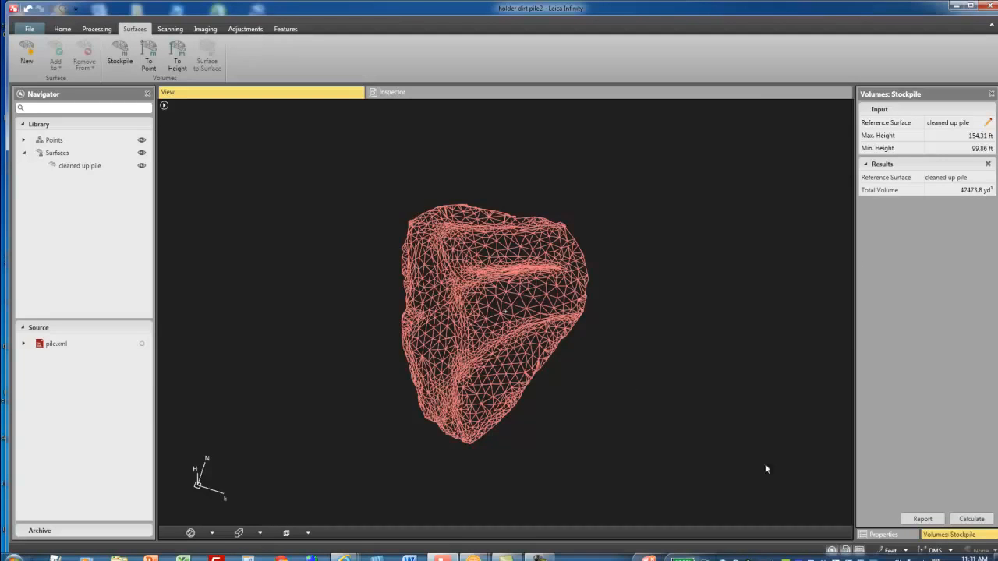
- Open the volumes report full screen, review its contents and export formats, and close it
left_click(920, 519)
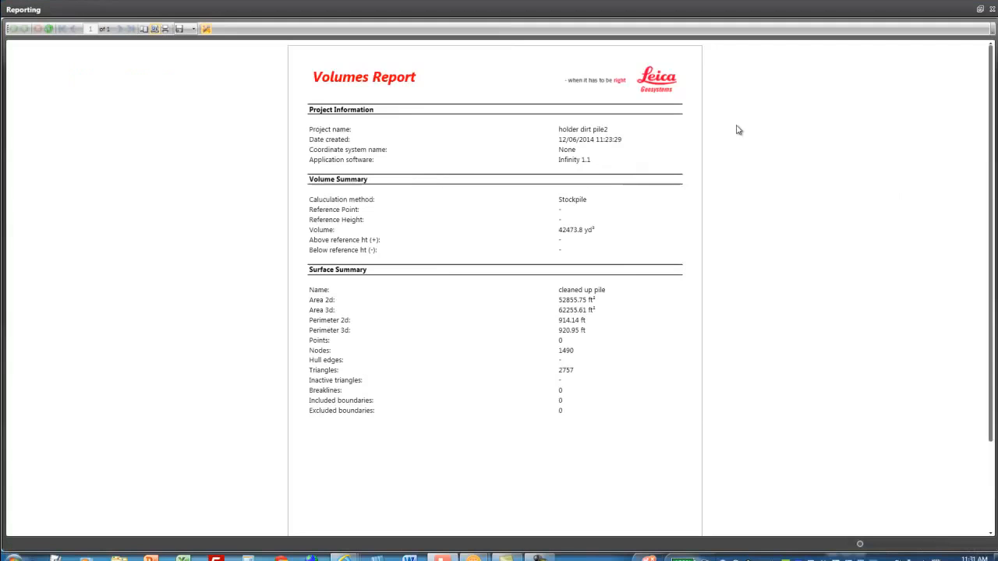
left_click(738, 127)
left_click(192, 30)
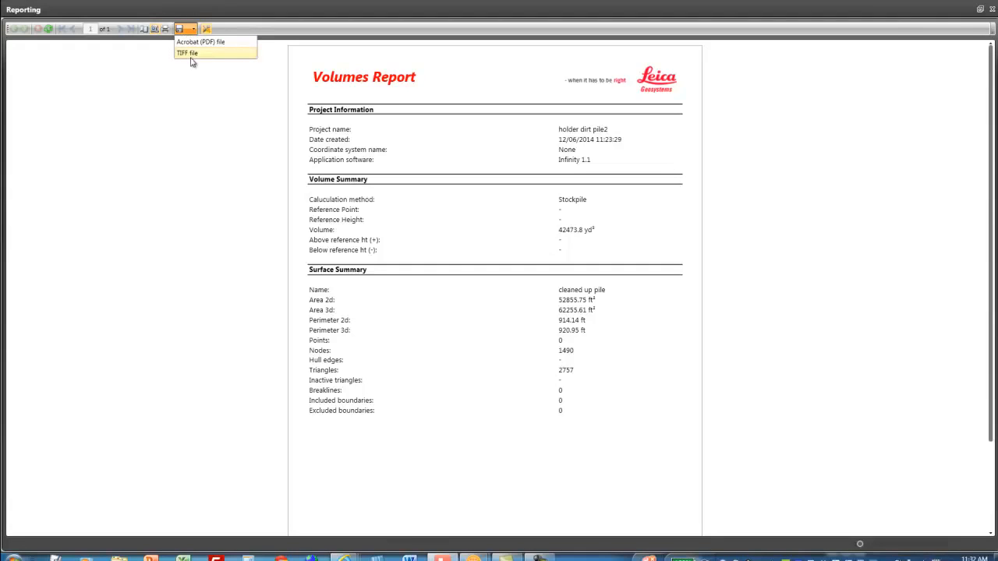
left_click(992, 10)
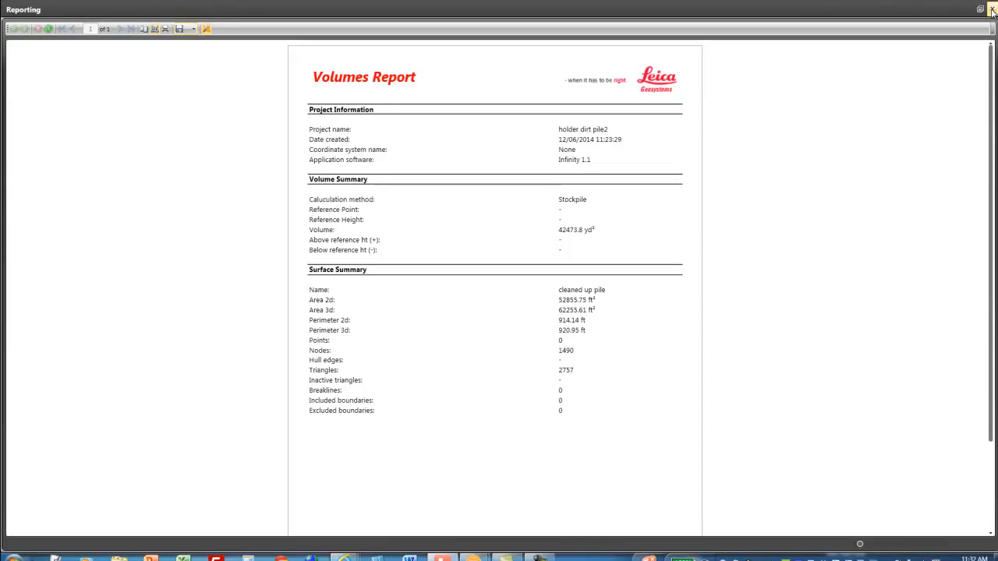
left_click(991, 10)
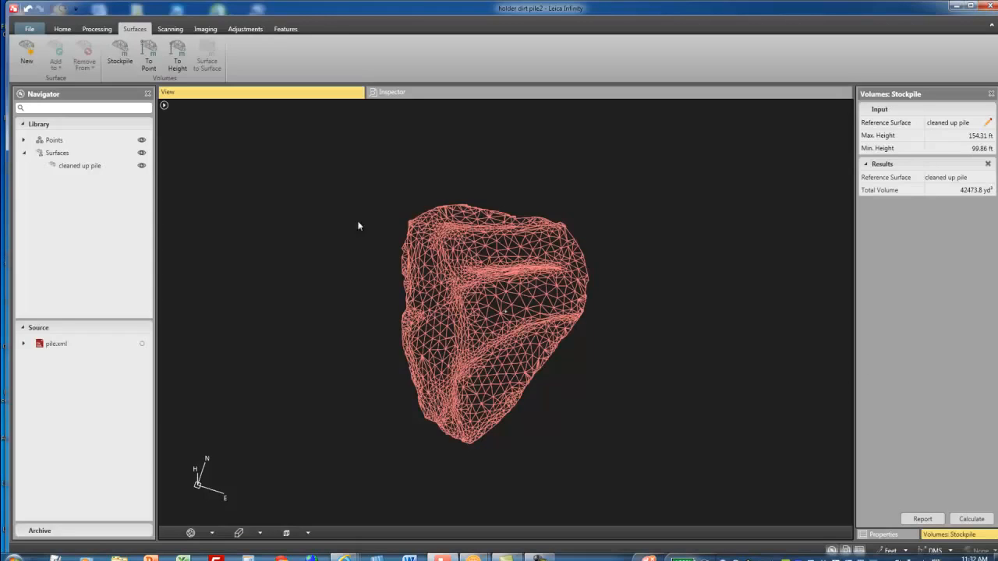